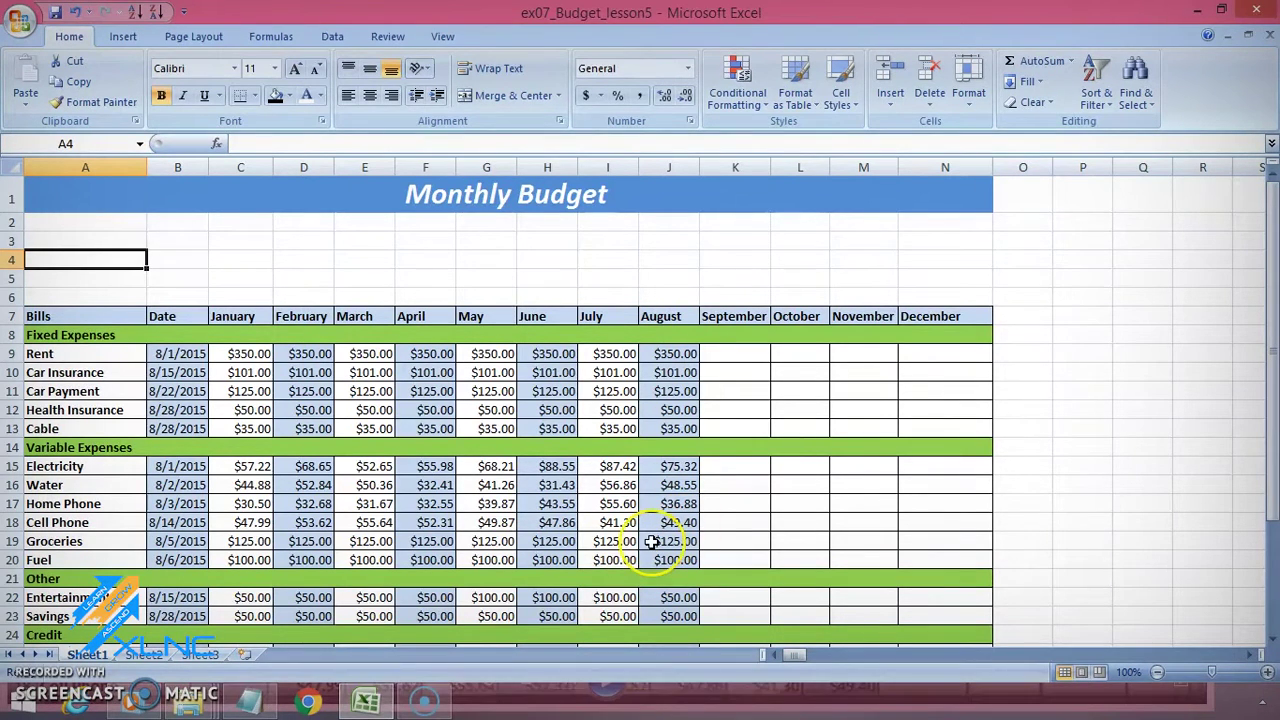
# - Enter the income labels "Primary Job" in A3 and "Part Time Job" in A4
pyautogui.press('Up')
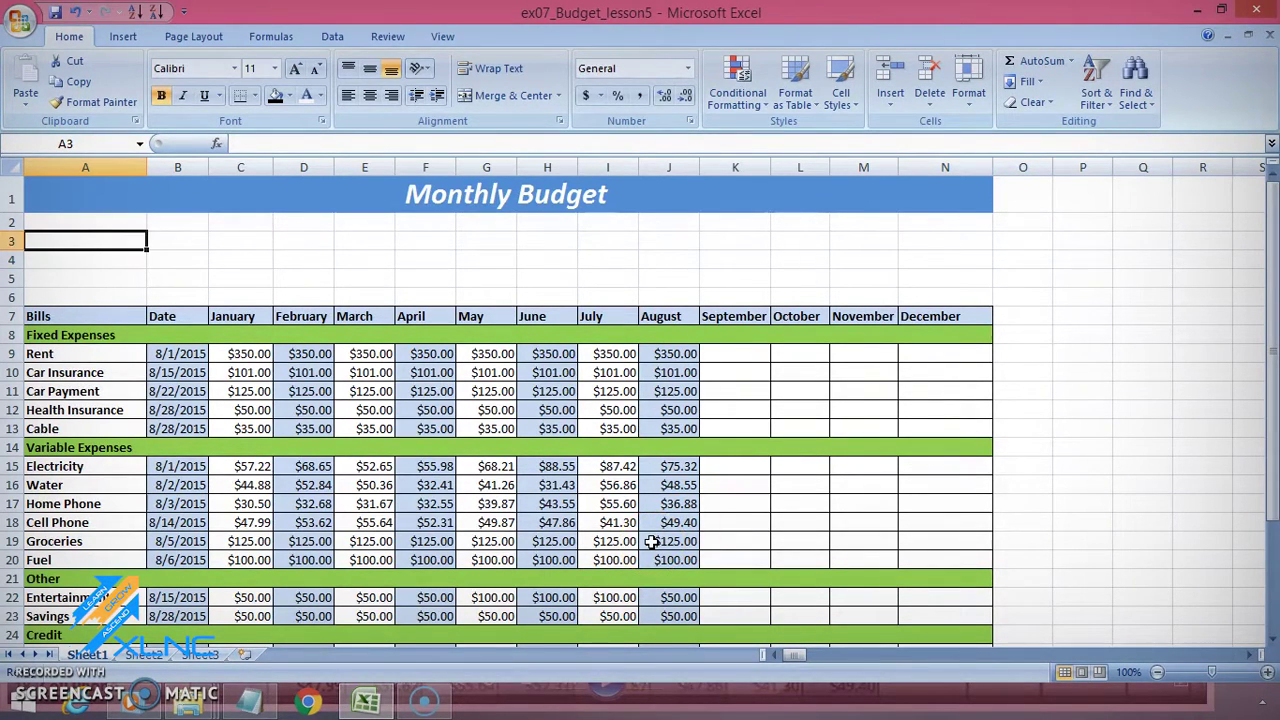
pyautogui.write('Primary Jo')
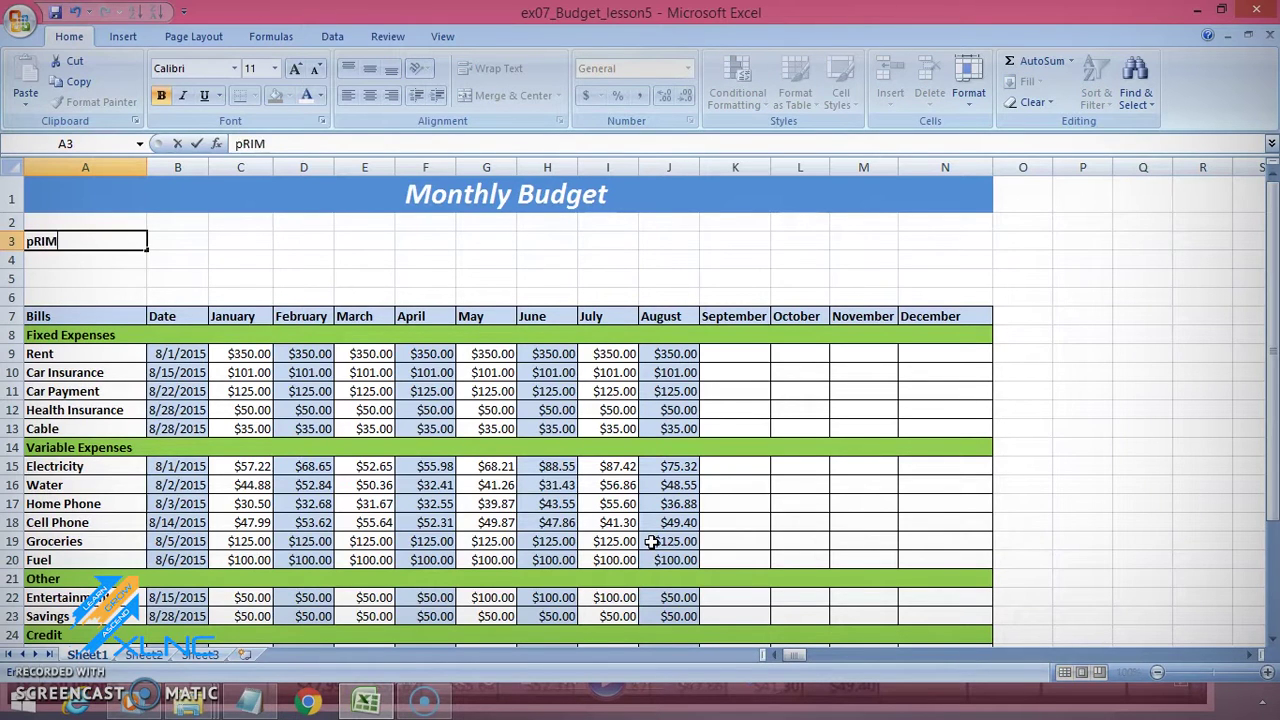
pyautogui.write('b')
pyautogui.press('Return')
pyautogui.write('P')
pyautogui.press('Delete')
pyautogui.write('art Time Job')
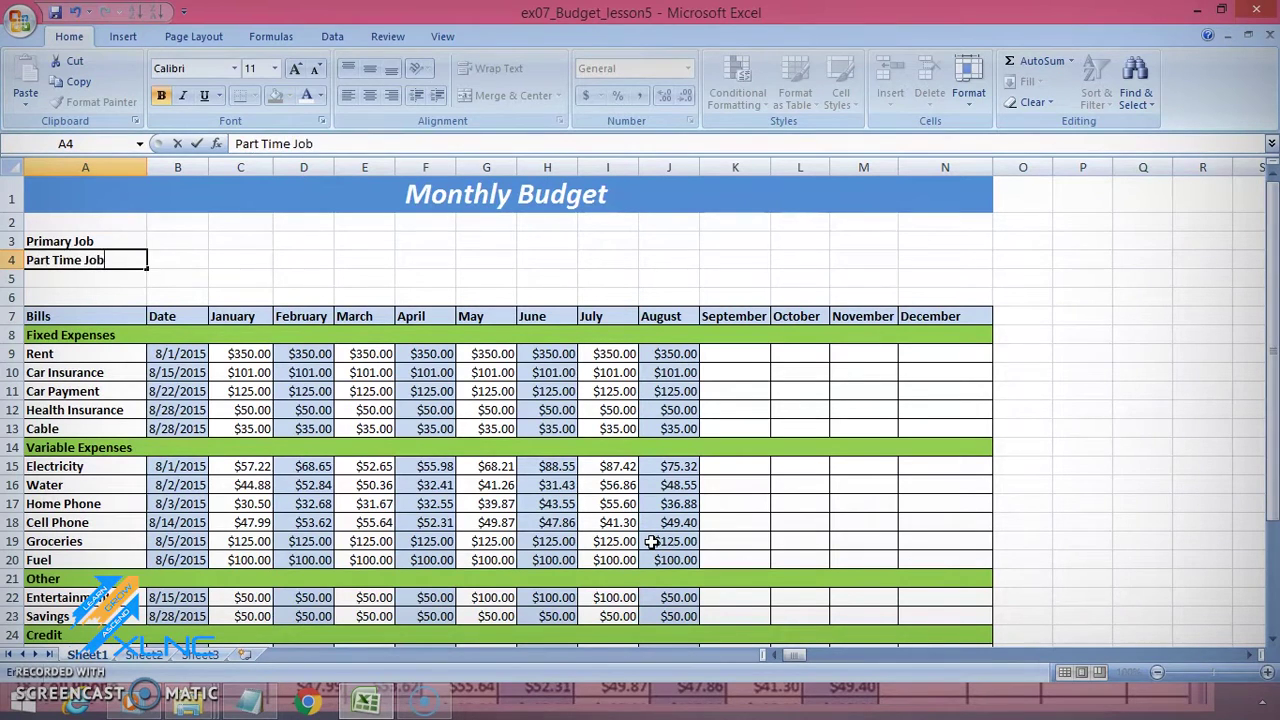
pyautogui.press('Return')
# - Enter the label "Total Income" in A5, below Part Time Job
pyautogui.write('total')
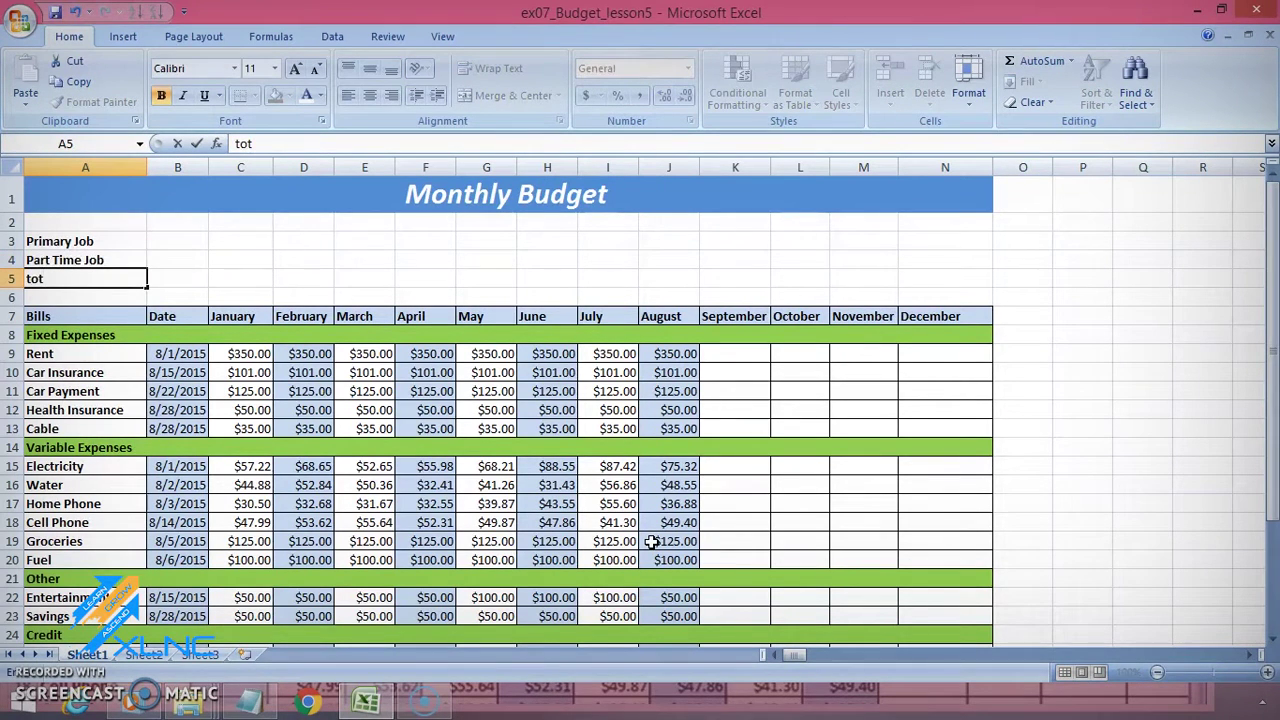
pyautogui.press('BackSpace')
pyautogui.press('BackSpace')
pyautogui.press('BackSpace')
pyautogui.press('BackSpace')
pyautogui.press('BackSpace')
pyautogui.write('Total Income')
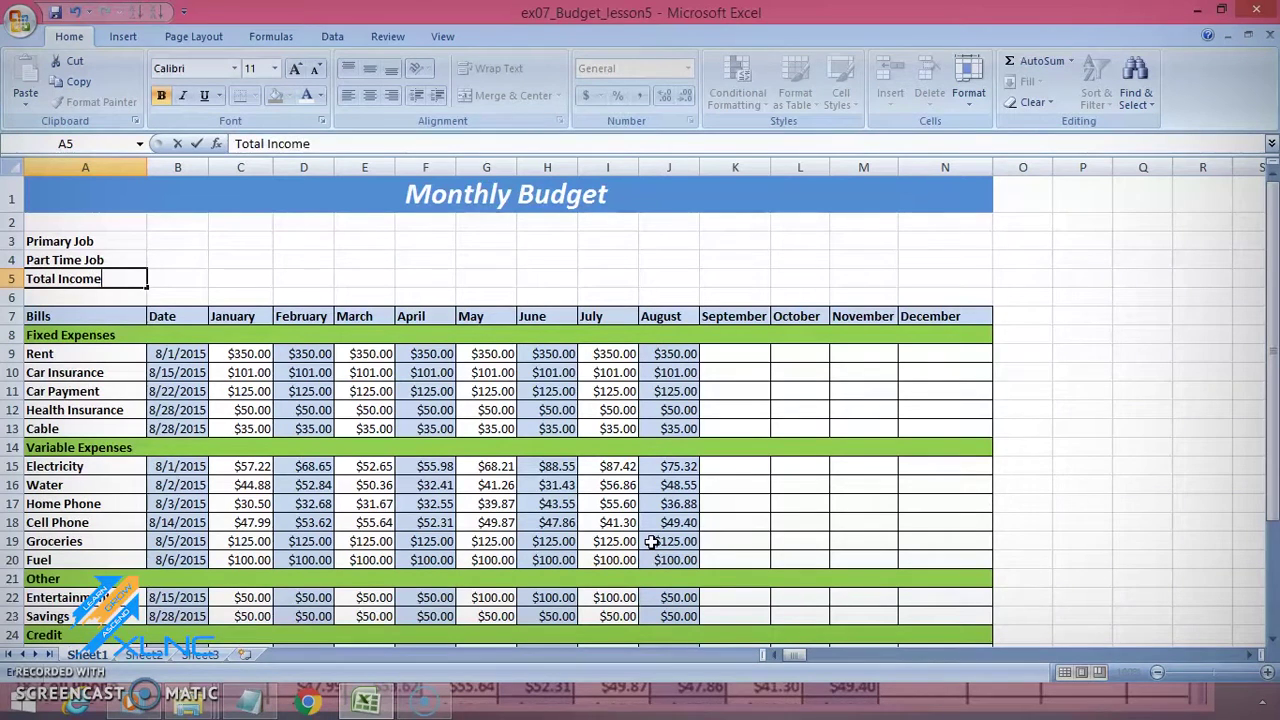
pyautogui.press('Return')
# - Enter 1500 in B3 for the primary job and 200 in B4 for the part-time job
pyautogui.press('Up')
pyautogui.press('Up')
pyautogui.press('Right')
pyautogui.press('Up')
pyautogui.write('1500')
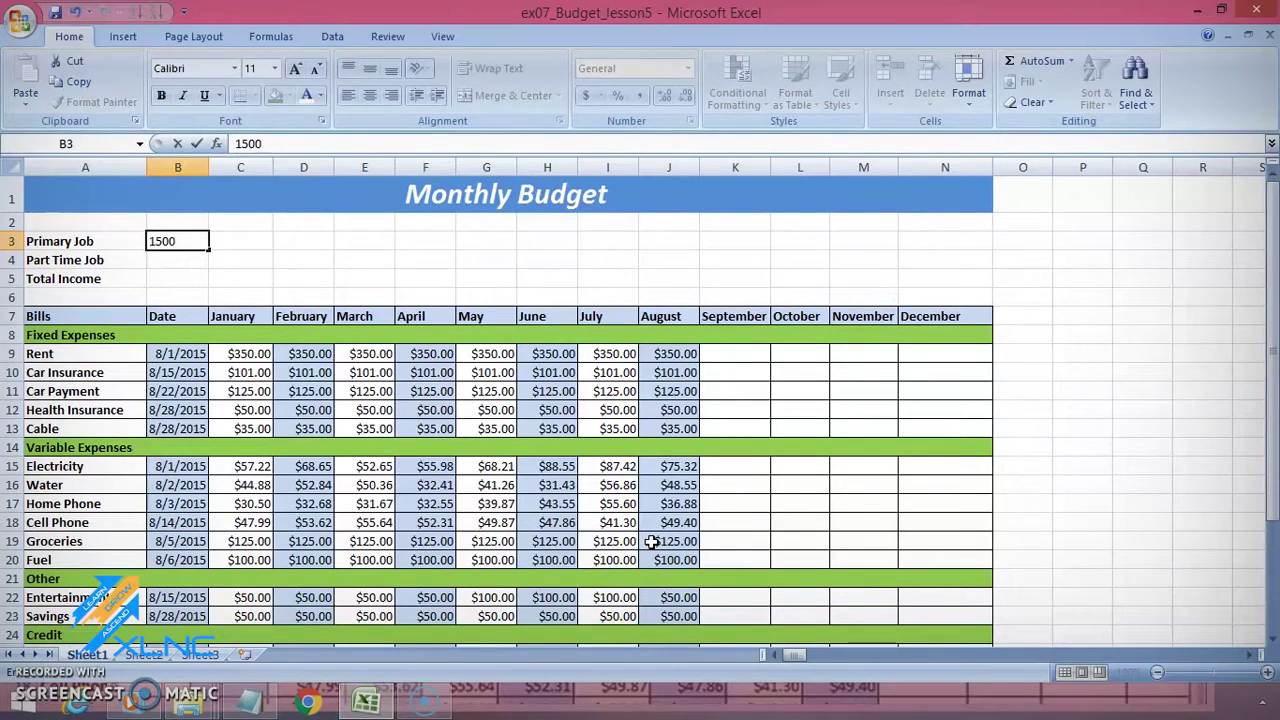
pyautogui.press('Return')
pyautogui.write('200')
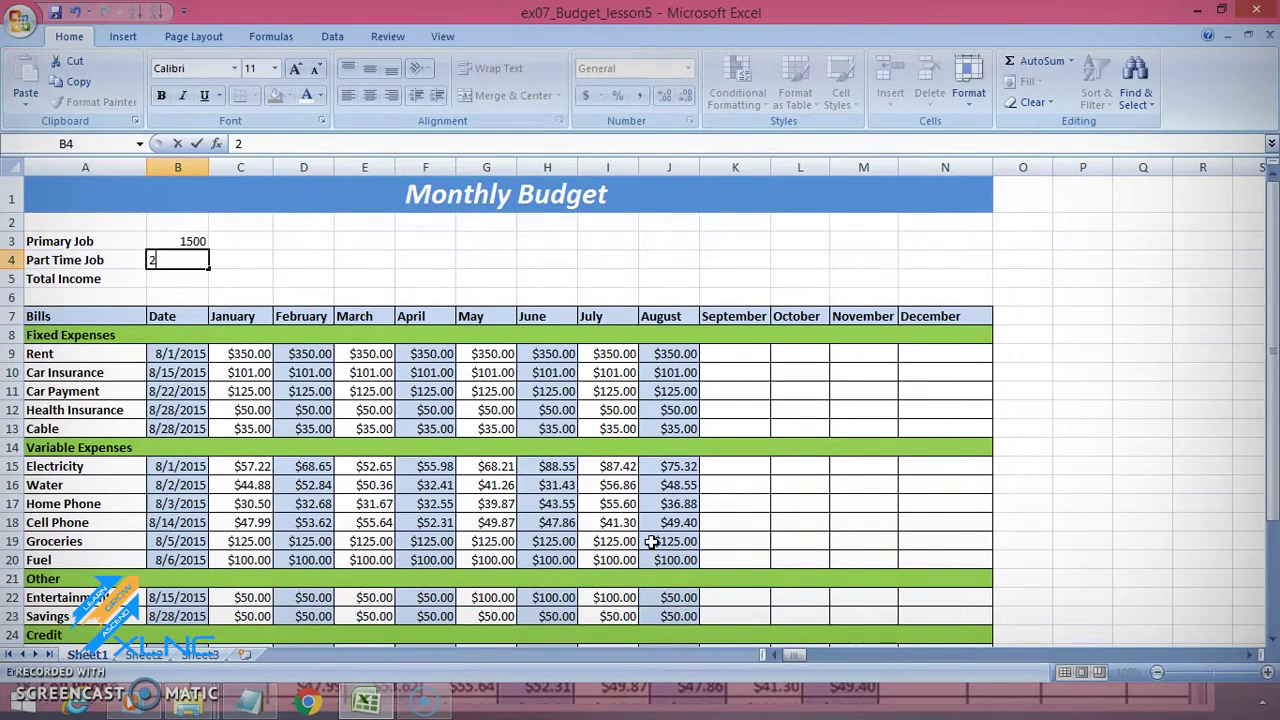
pyautogui.press('Return')
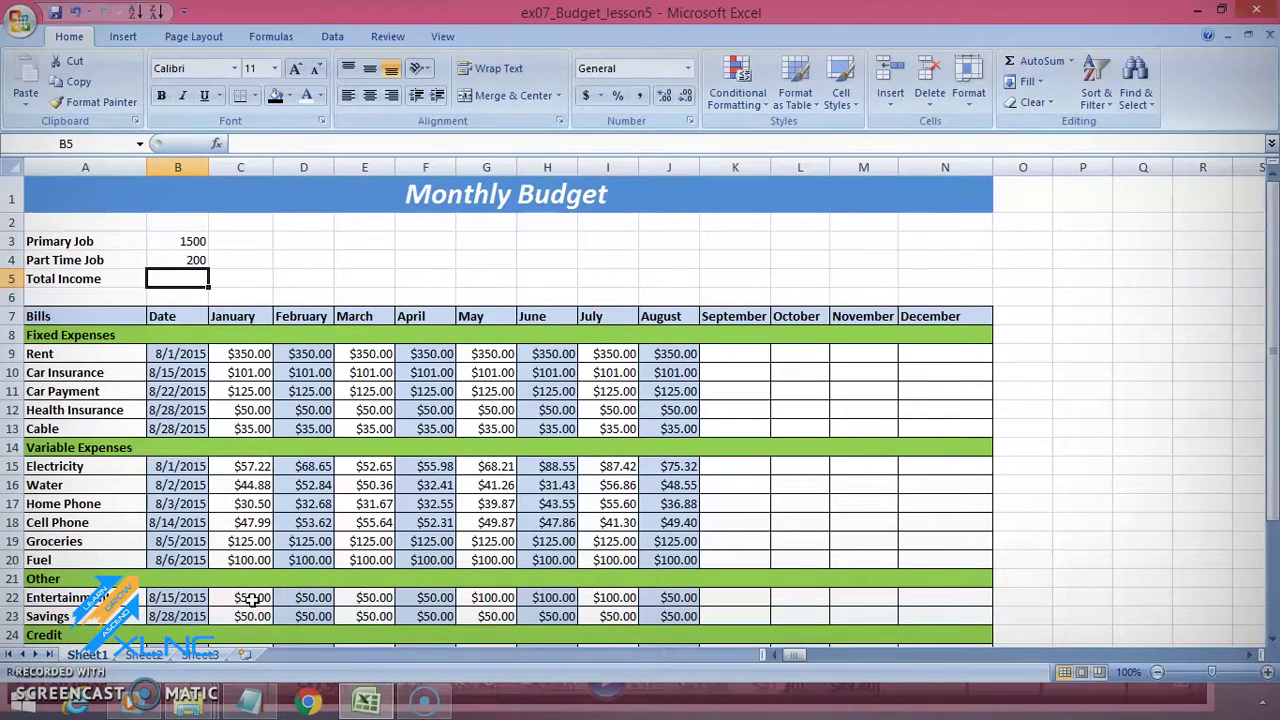
# - Format the income cells B3:B5 as Currency
pyautogui.moveTo(187, 240); pyautogui.dragTo(178, 283)
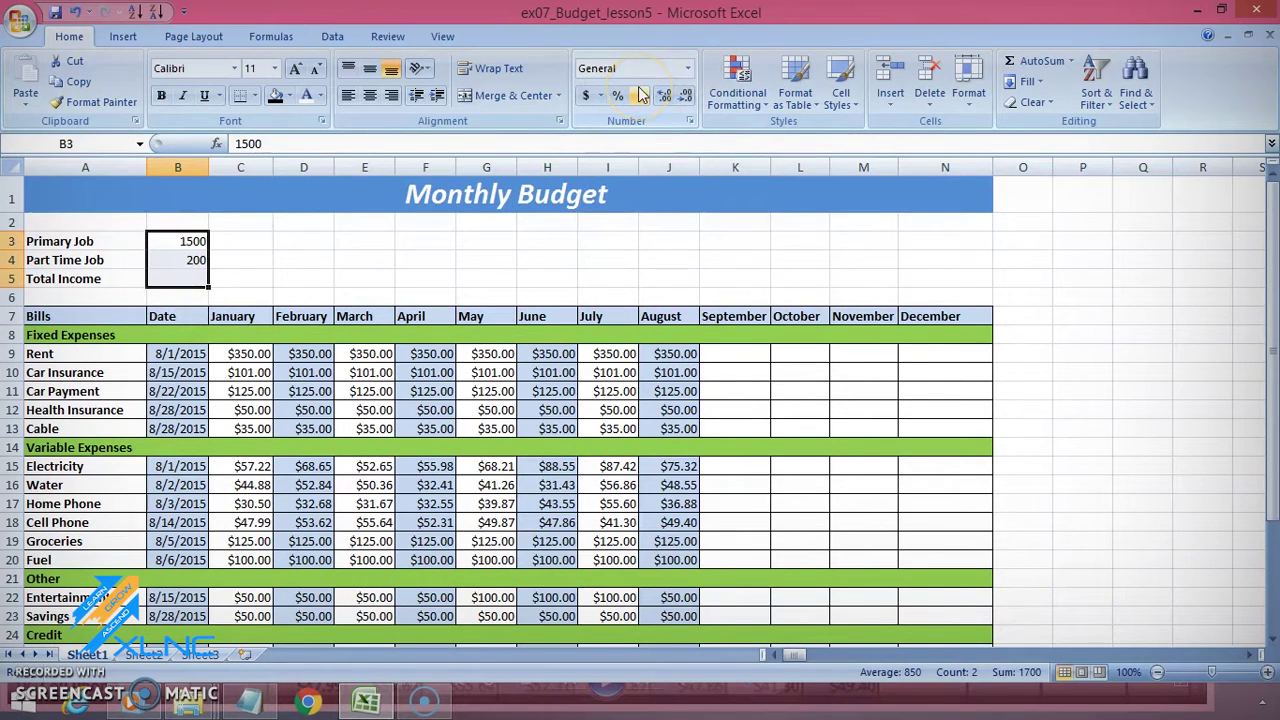
pyautogui.click(688, 70)
pyautogui.click(660, 185)
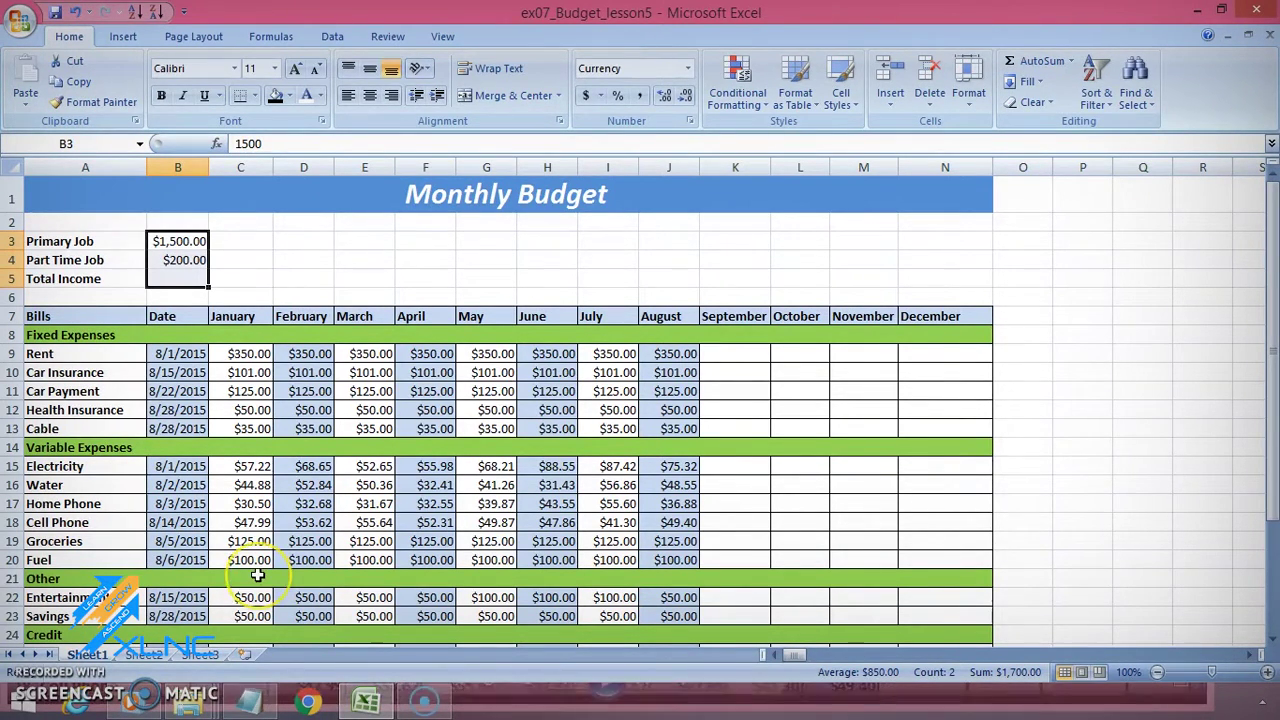
# - Move the income cells B3:B5 one column over into the January column, C3:C5
pyautogui.hotkey('ctrl', 'x')
pyautogui.press('Right')
pyautogui.hotkey('ctrl', 'v')
pyautogui.press('Down')
pyautogui.press('Up')
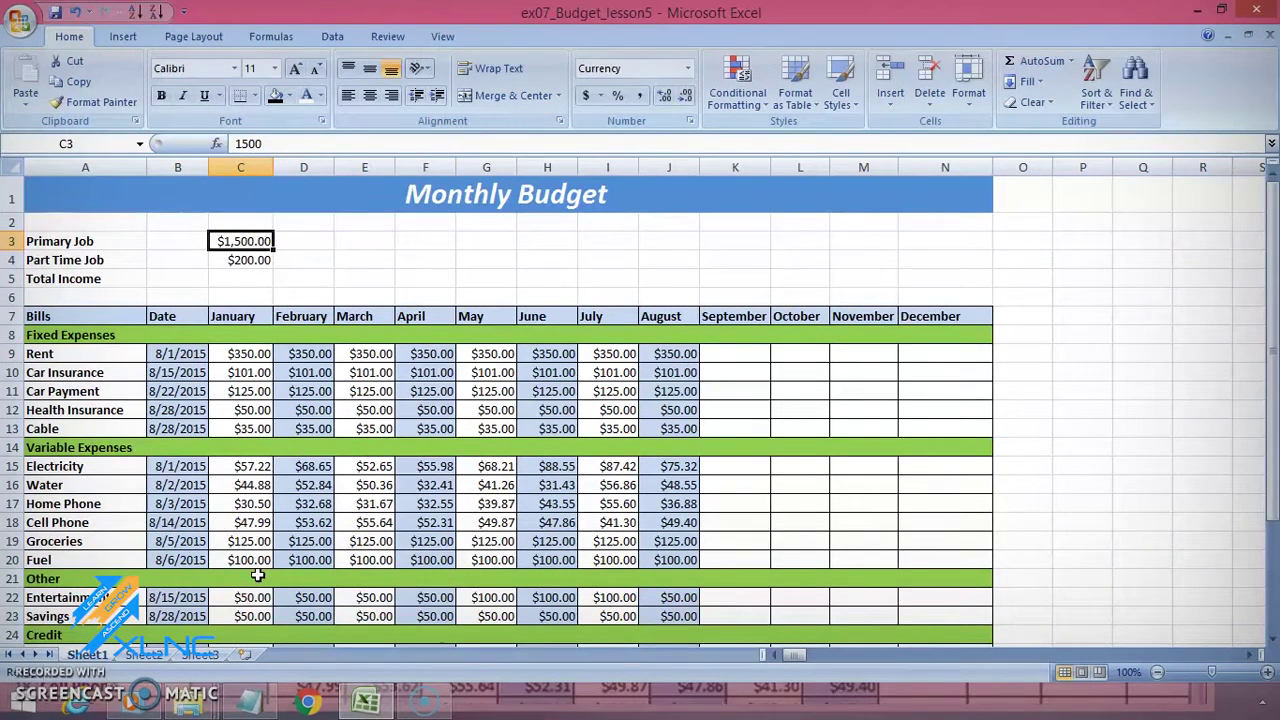
pyautogui.press('Left')
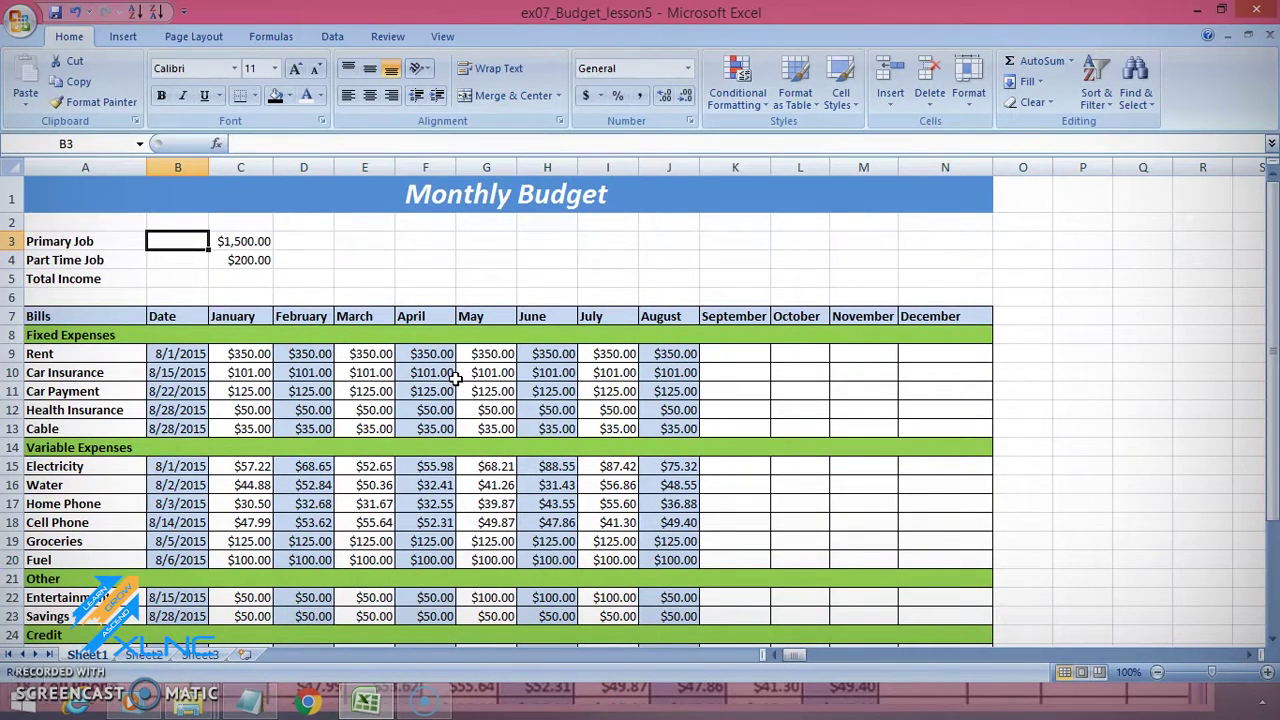
# - Enter the formula =1500+200 in C5 for the total income and review it
pyautogui.press('Down')
pyautogui.press('Right')
pyautogui.press('Down')
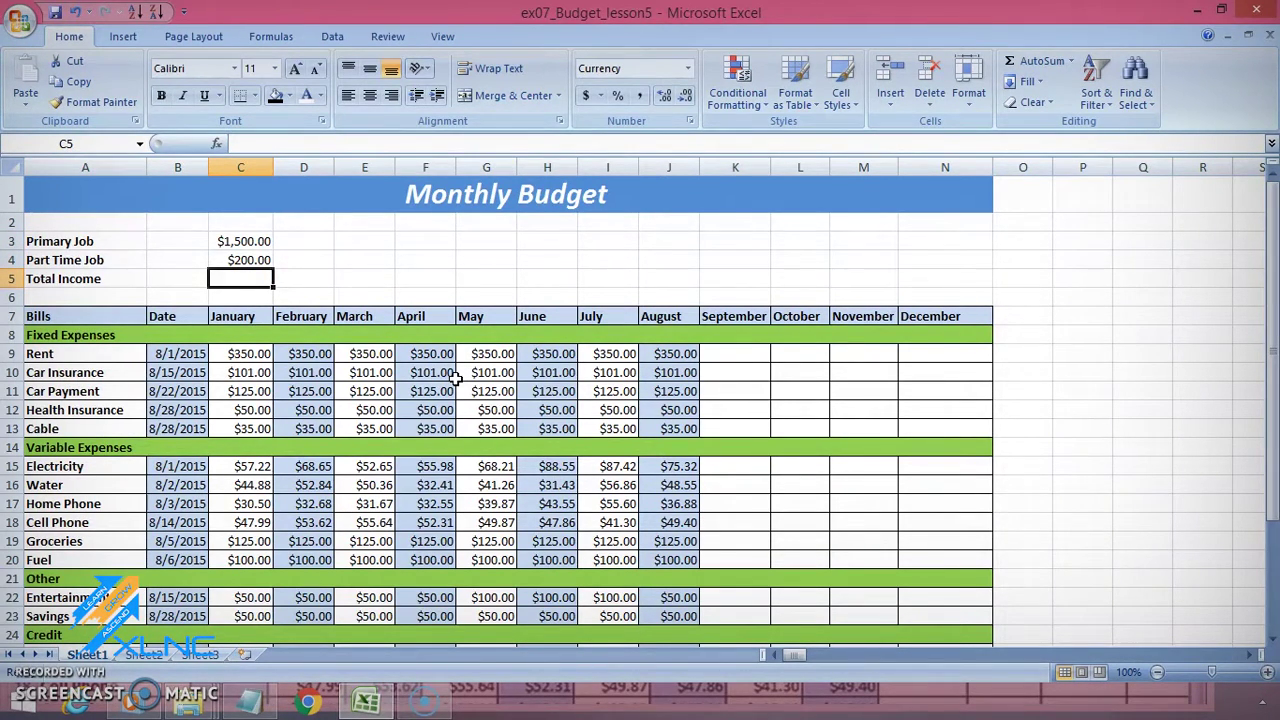
pyautogui.write('=')
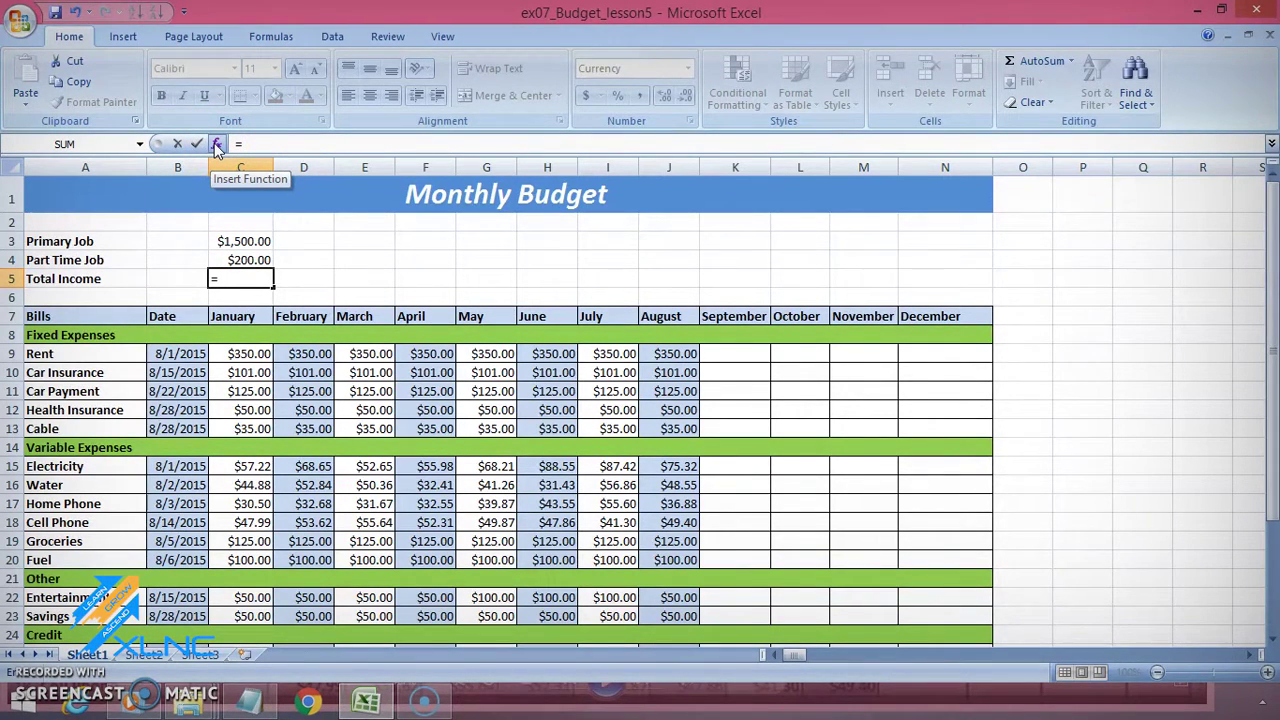
pyautogui.click(238, 278)
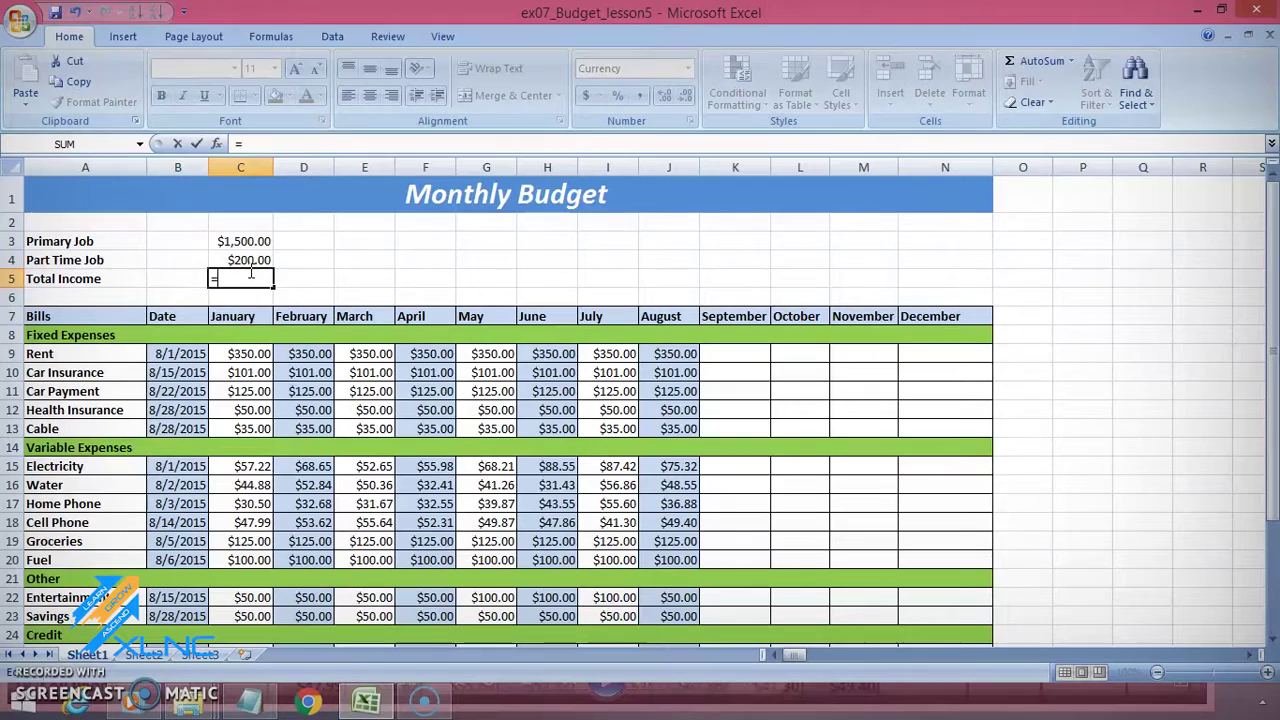
pyautogui.write('1500')
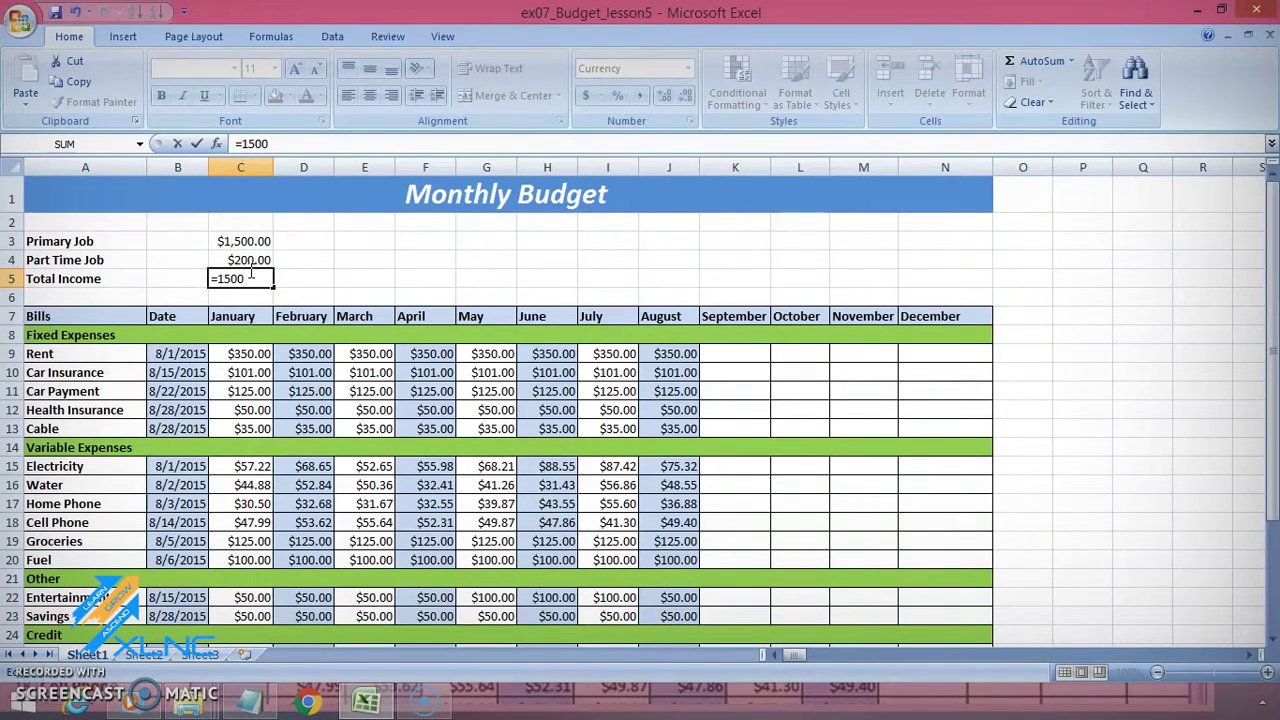
pyautogui.write('+200')
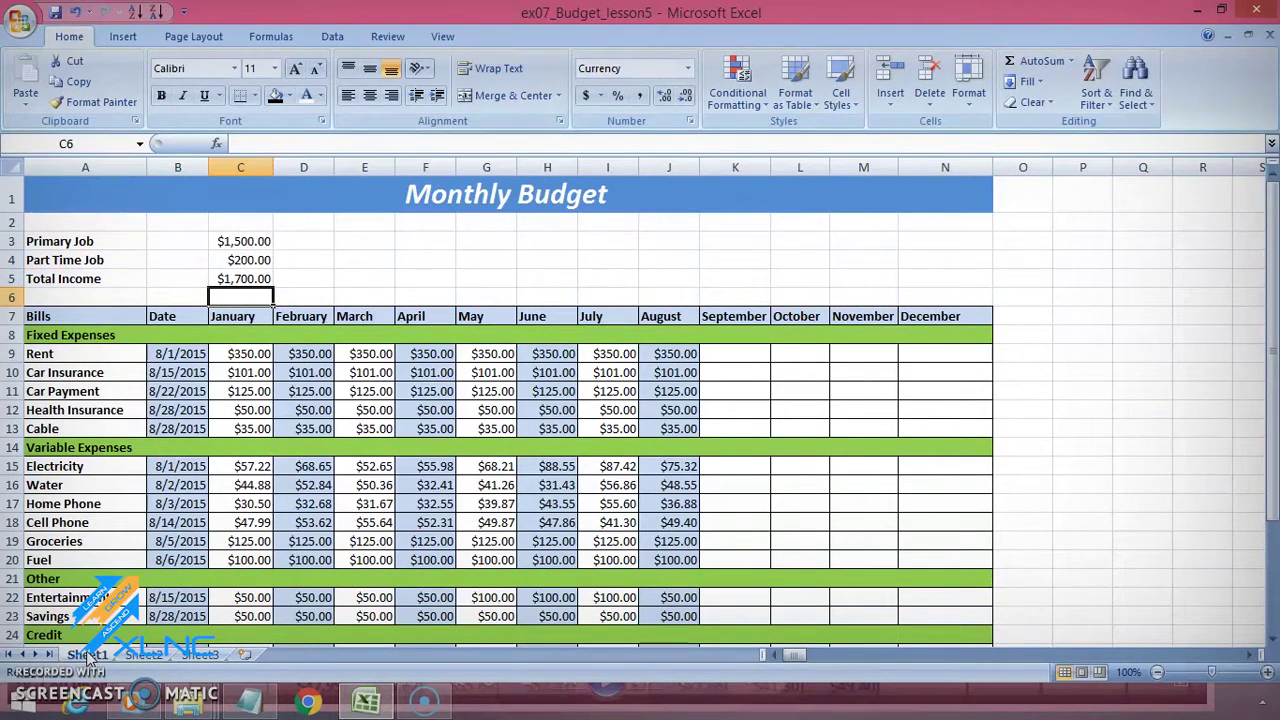
pyautogui.press('Up')
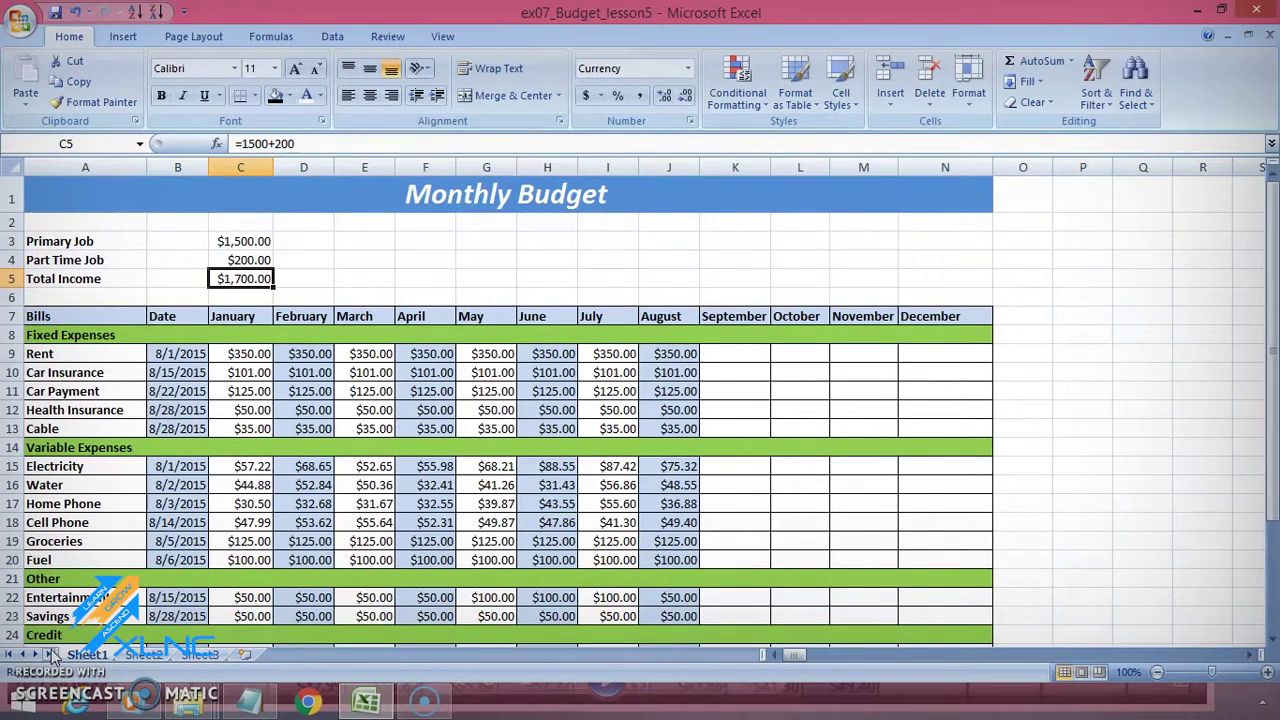
# - Enter the cell-reference formula =C3+C4 in D5, beside the January total income
pyautogui.click(250, 240)
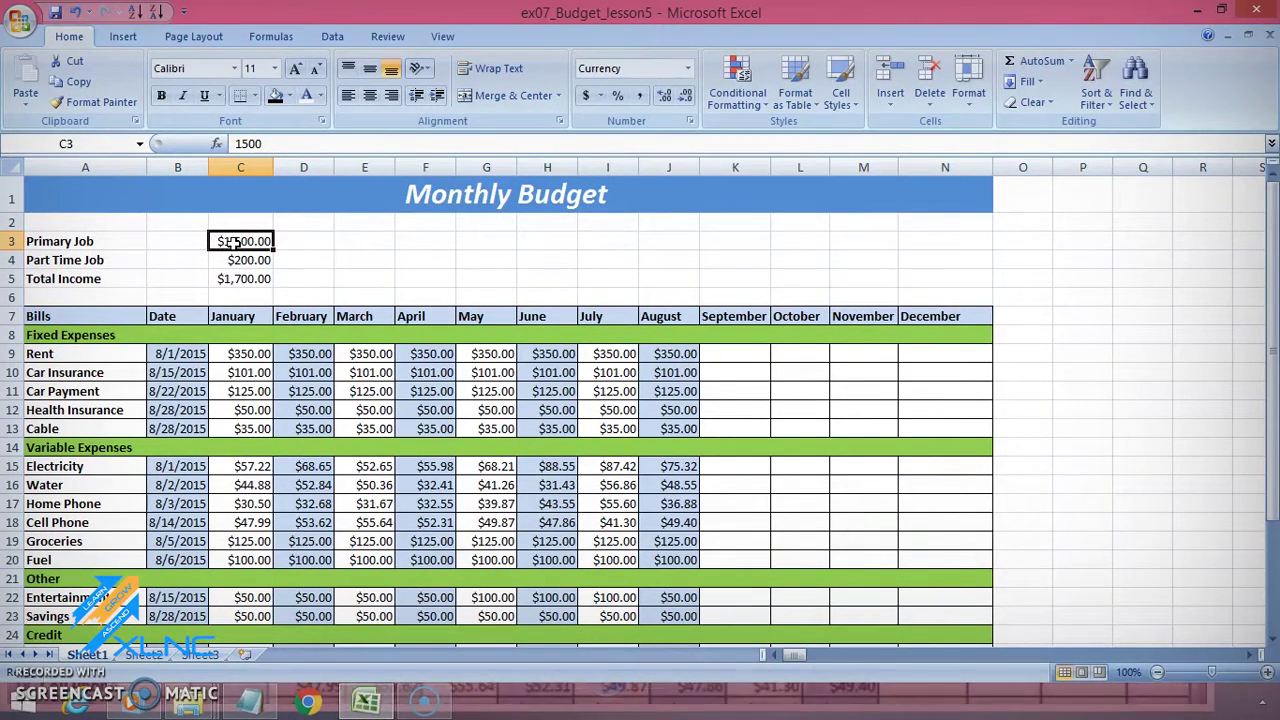
pyautogui.press('Right')
pyautogui.press('Down')
pyautogui.press('Down')
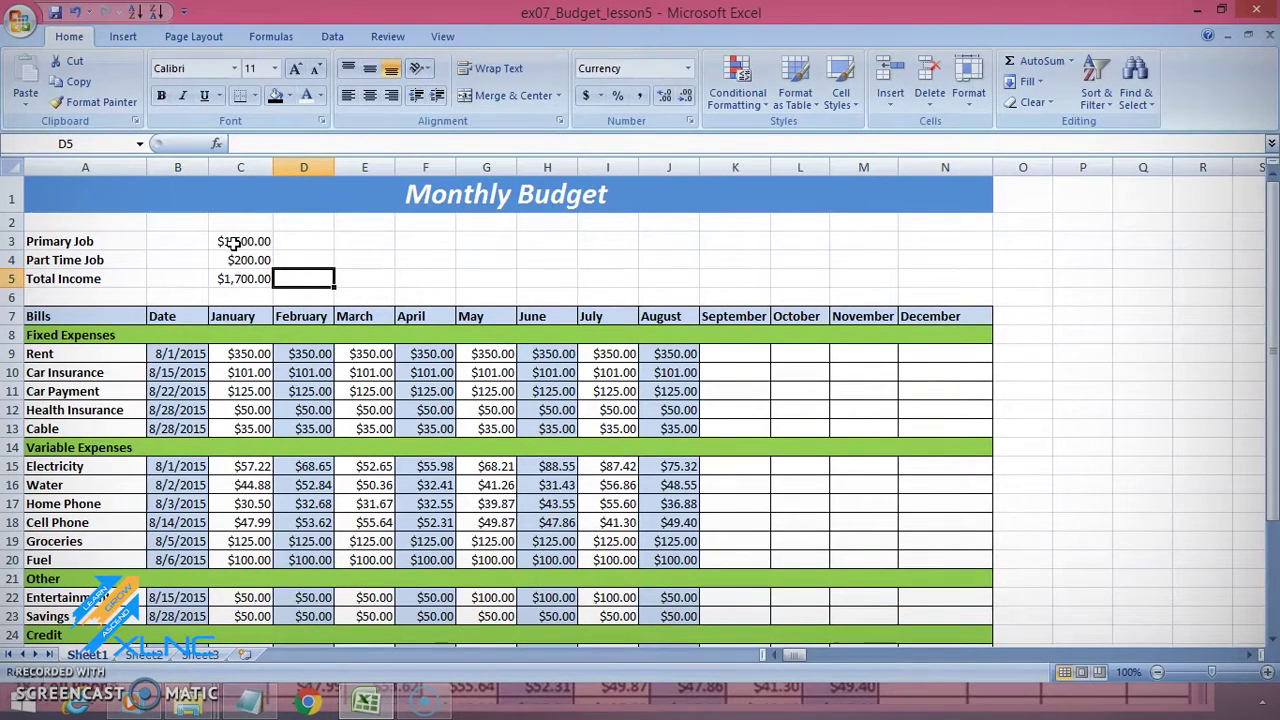
pyautogui.write('=')
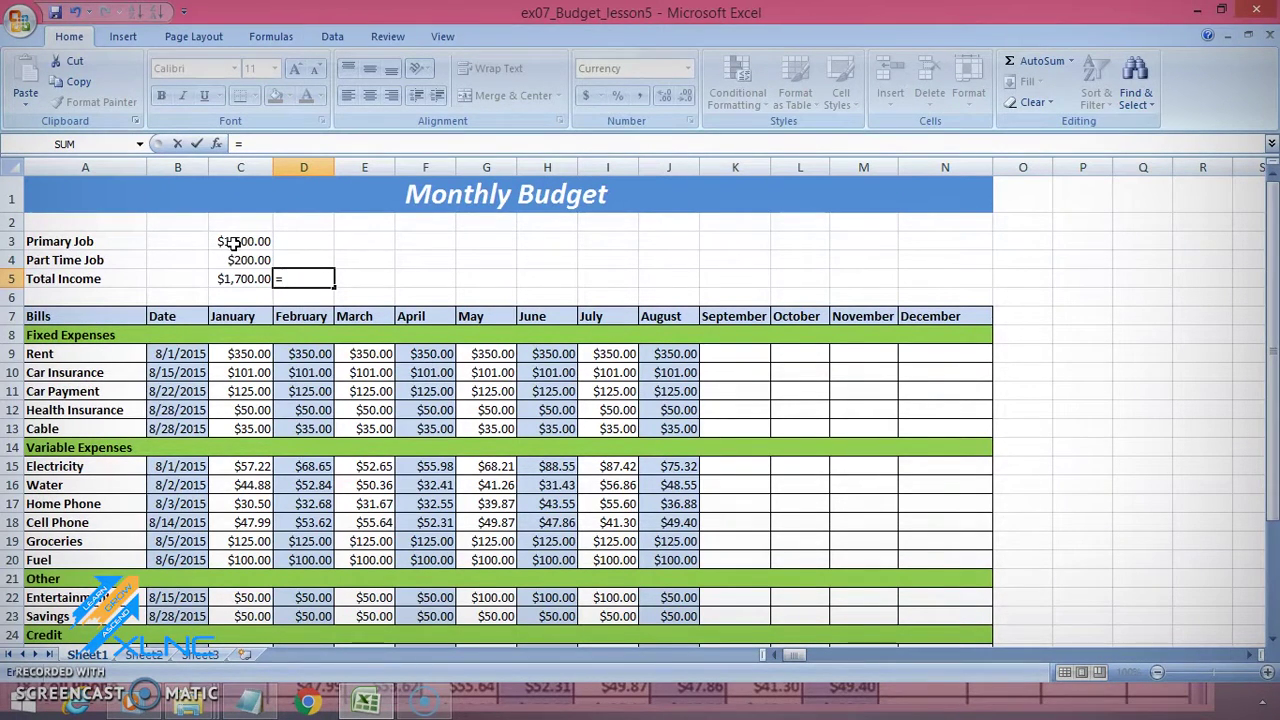
pyautogui.write('C3')
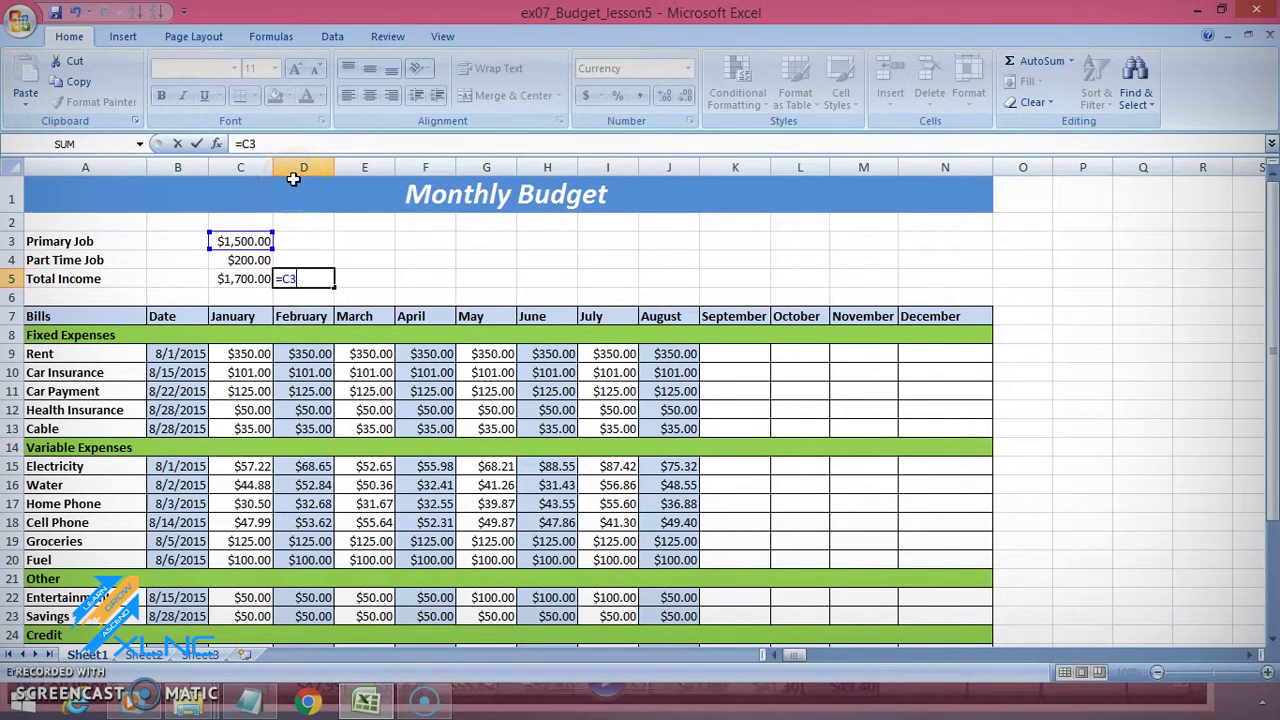
pyautogui.write('+')
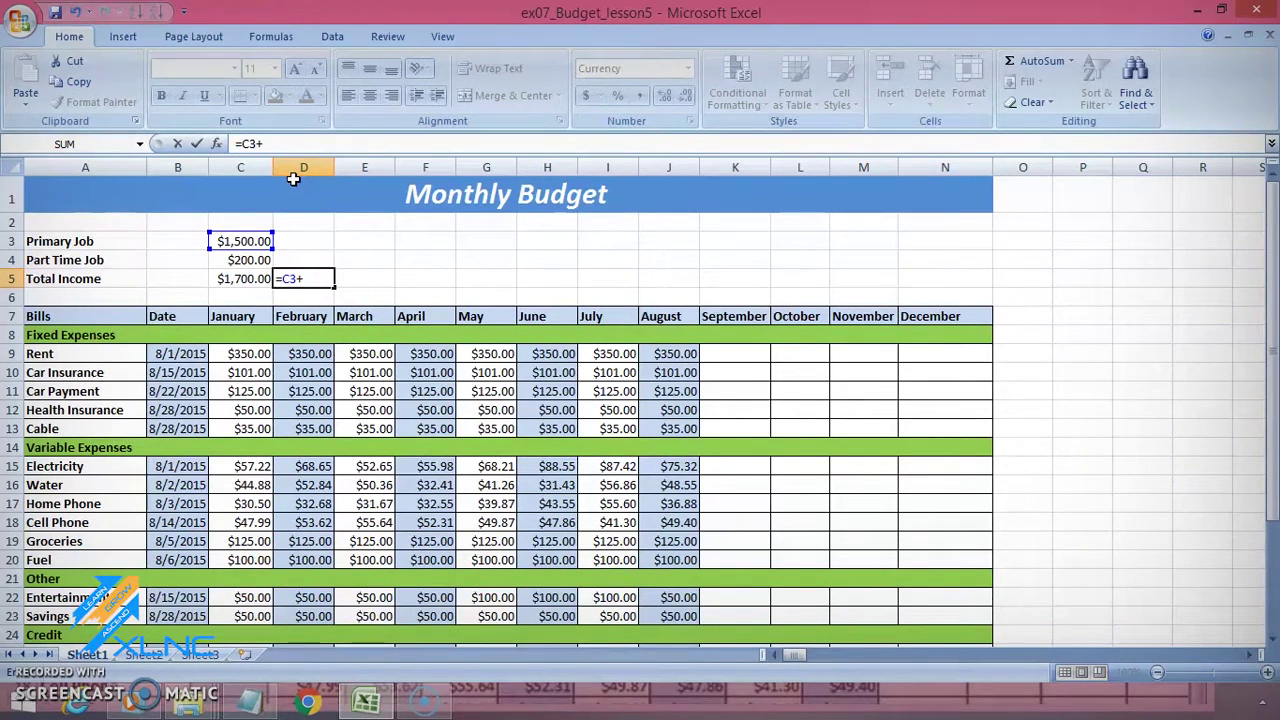
pyautogui.write('C4')
pyautogui.press('Return')
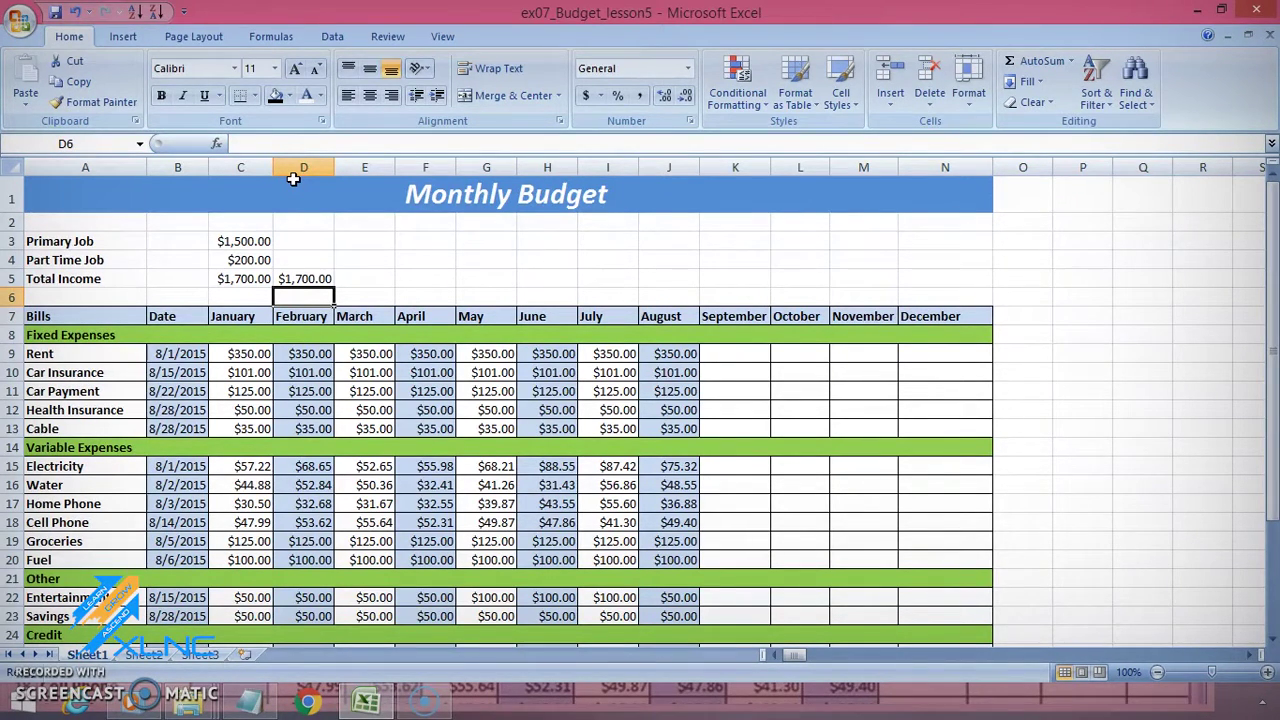
# - Set the primary job income in C3 to 1700 and check the total income formula in C5
pyautogui.click(242, 241)
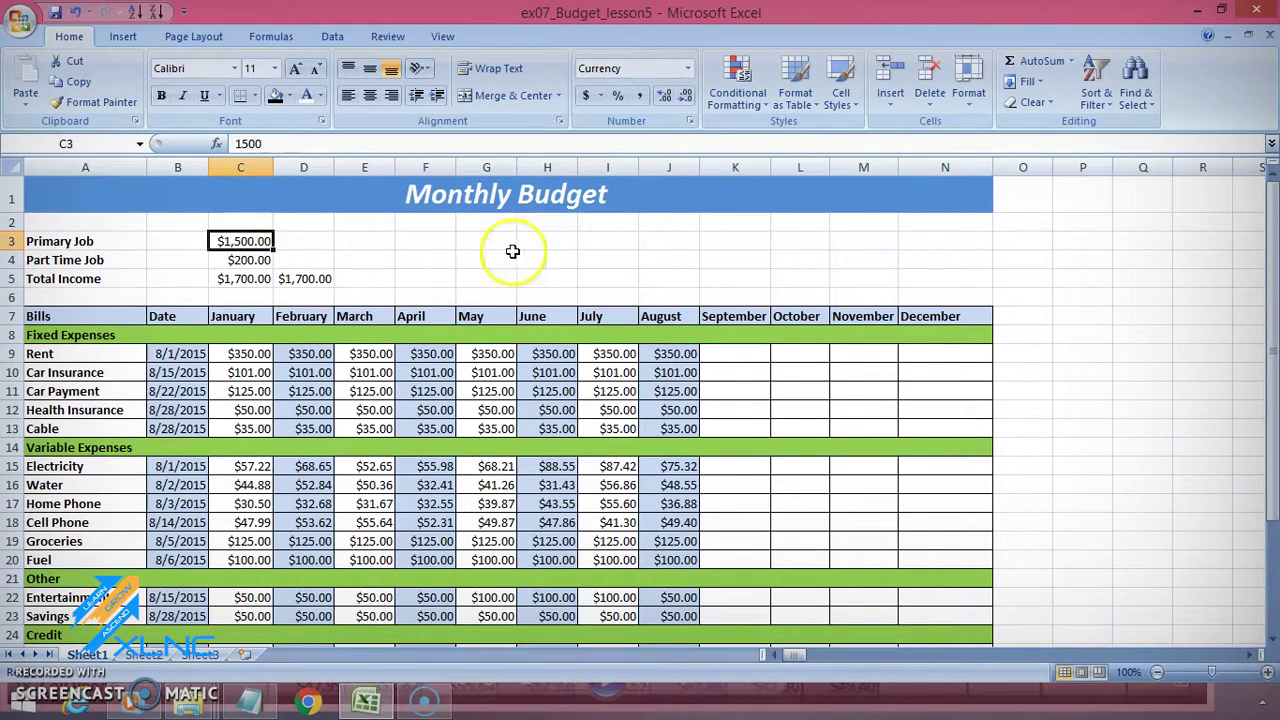
pyautogui.write('1')
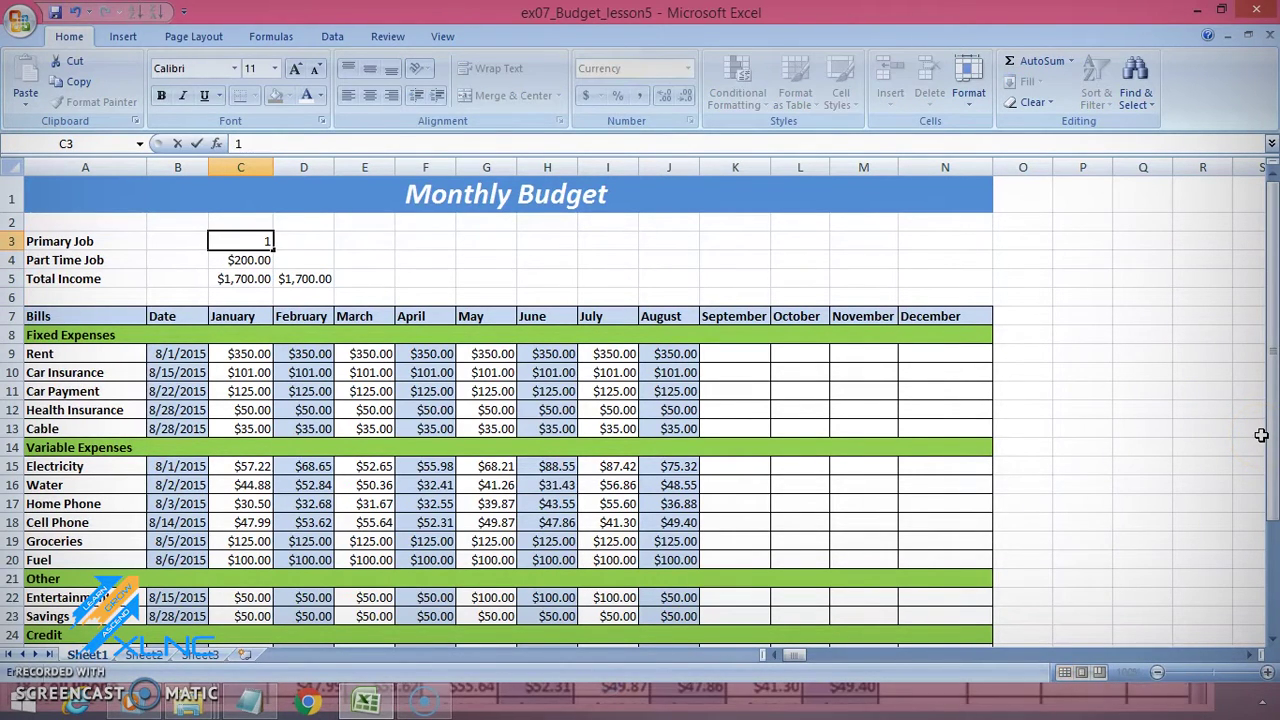
pyautogui.write('700')
pyautogui.press('Return')
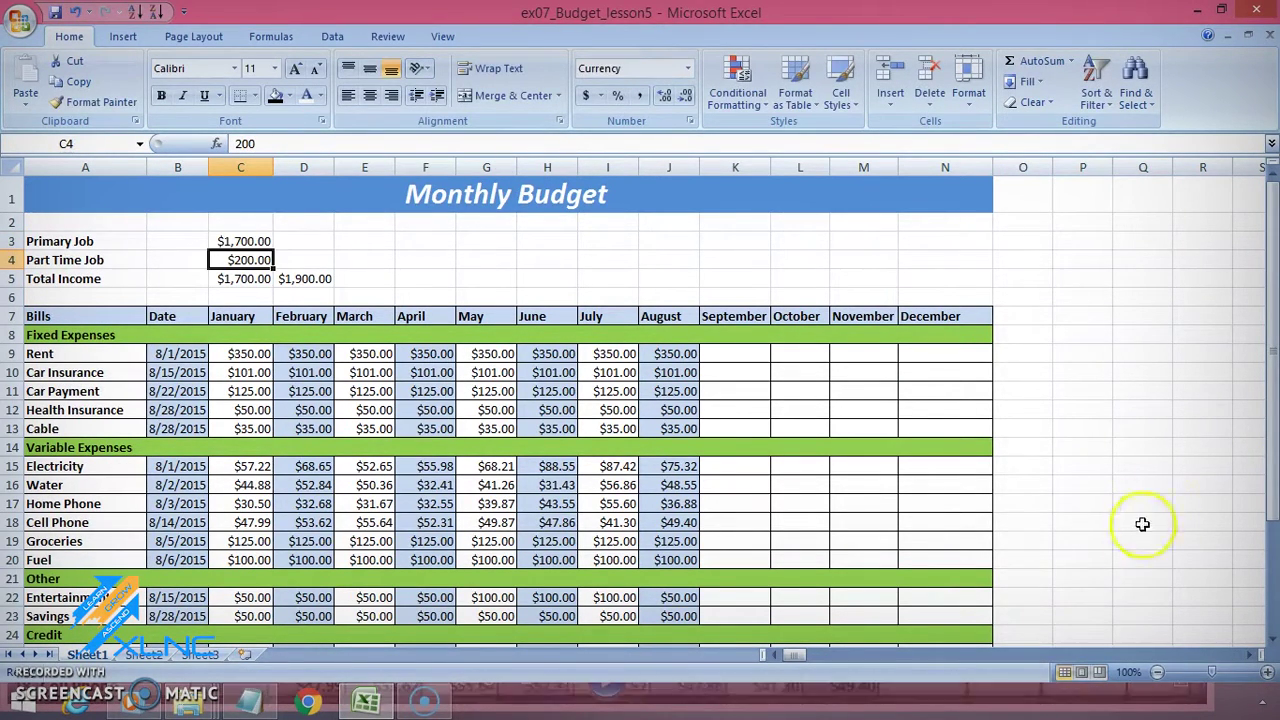
pyautogui.click(303, 292)
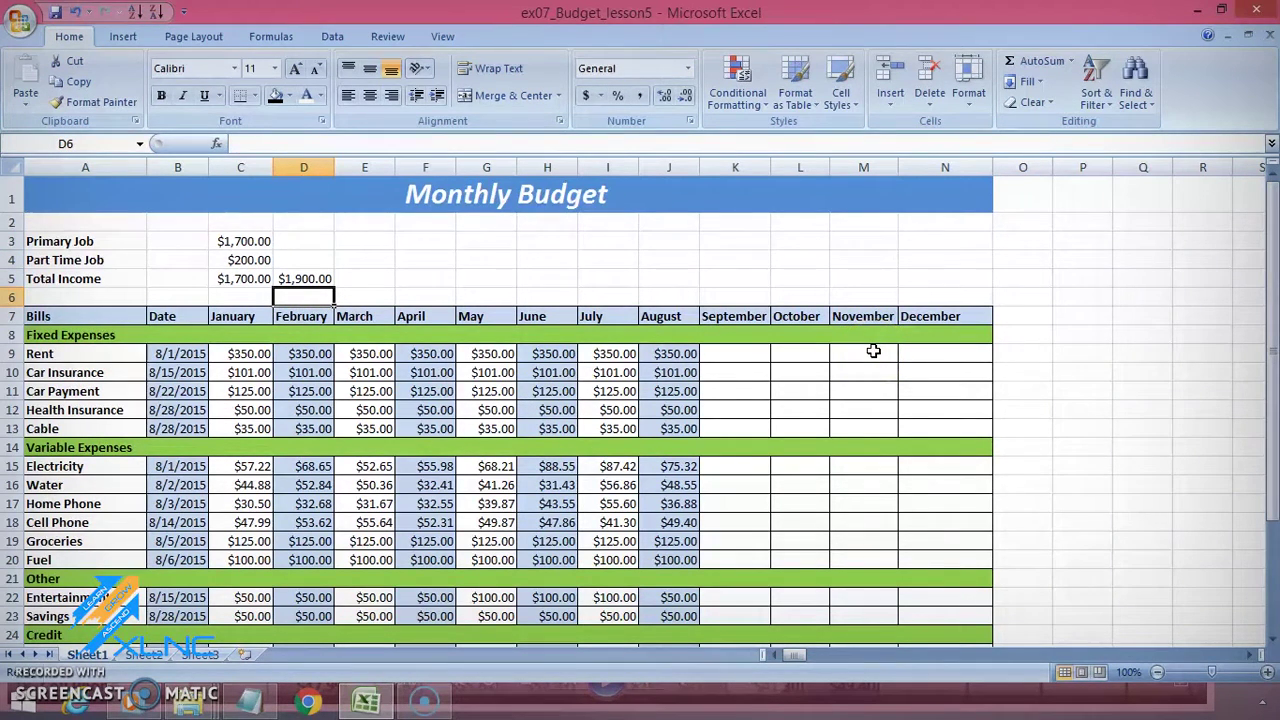
pyautogui.click(228, 280)
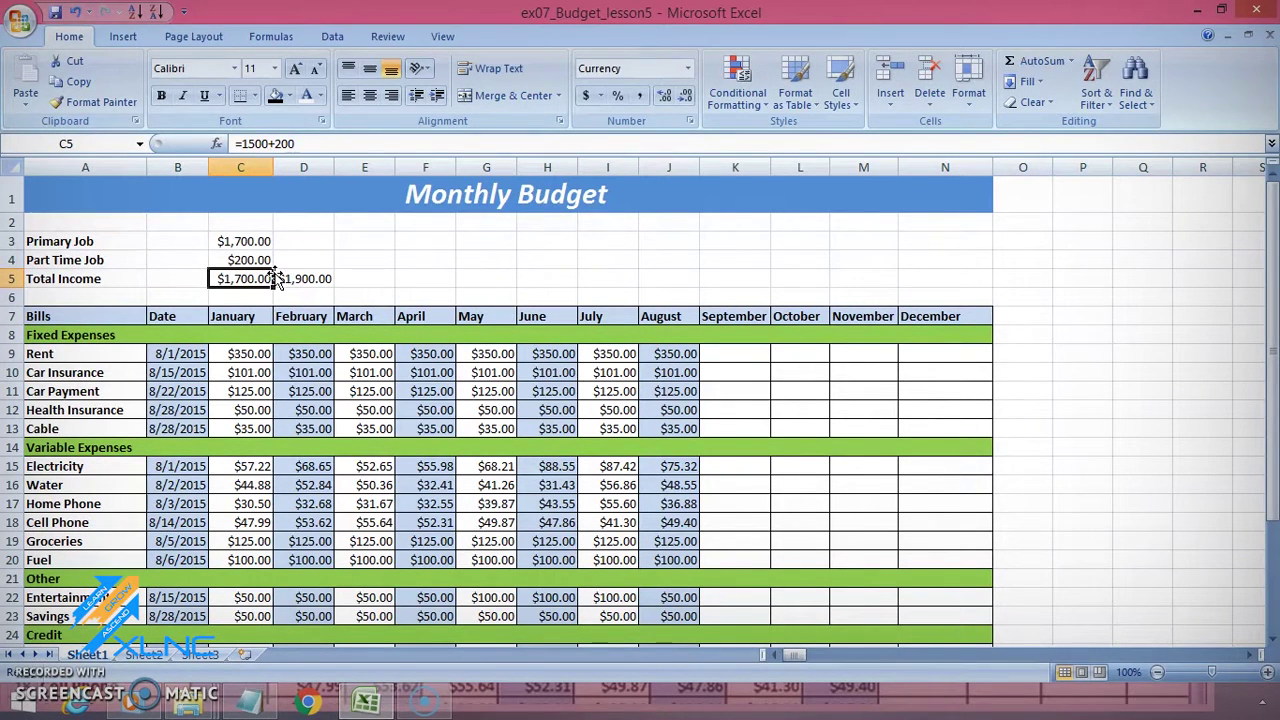
# - Enter the label "Remaining" in A30, directly below the Total row, and select January's cell C30
pyautogui.click(245, 428)
pyautogui.scroll(-3, 244, 428)
pyautogui.scroll(-1, 244, 428)
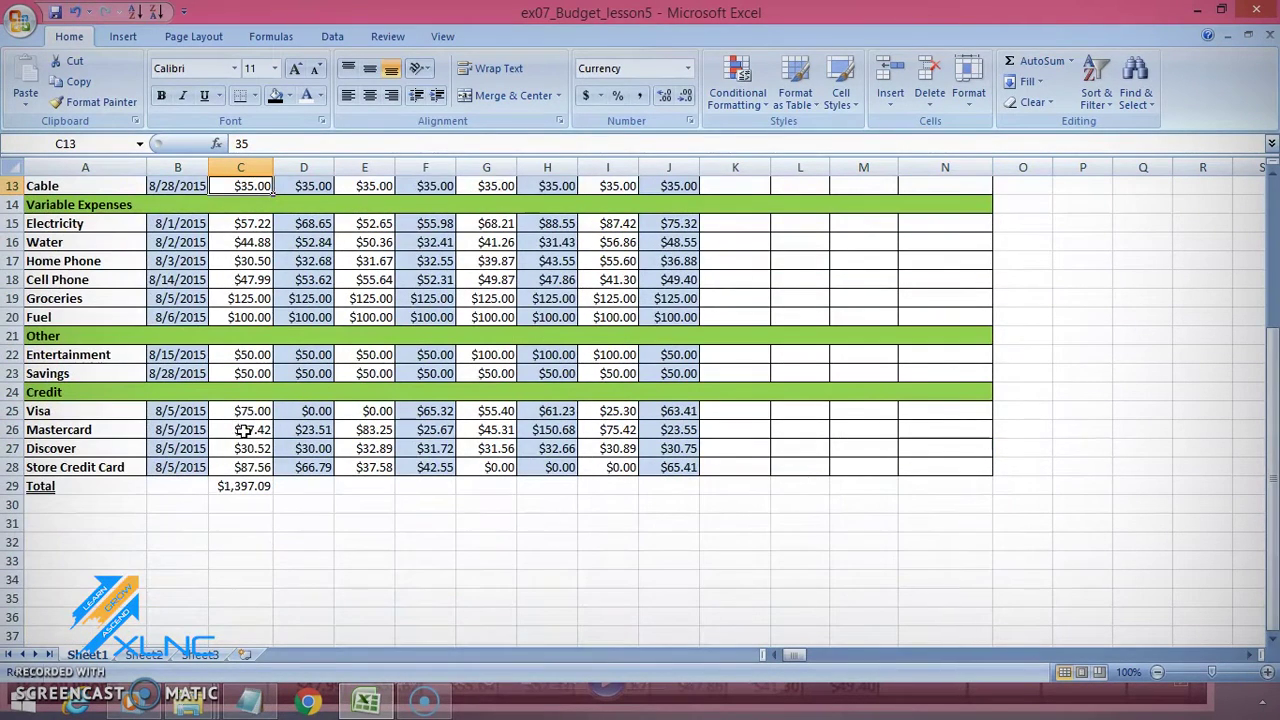
pyautogui.click(244, 485)
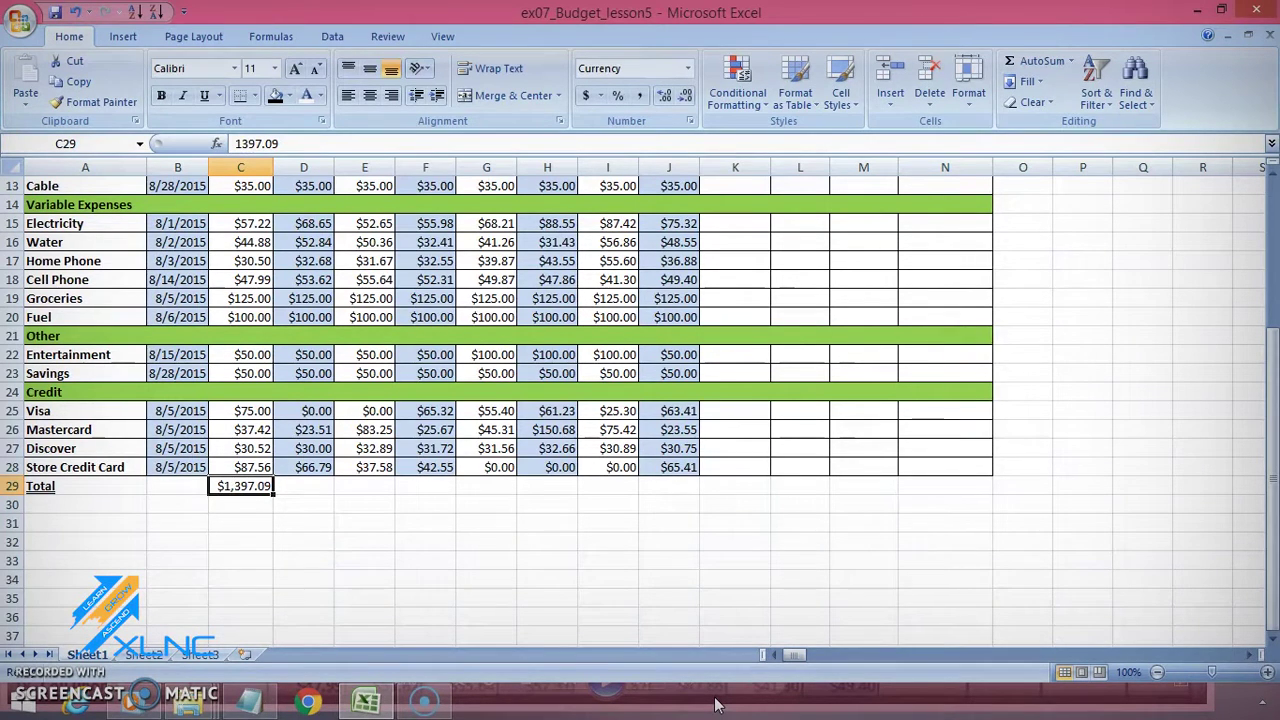
pyautogui.press('Down')
pyautogui.press('Left')
pyautogui.press('Left')
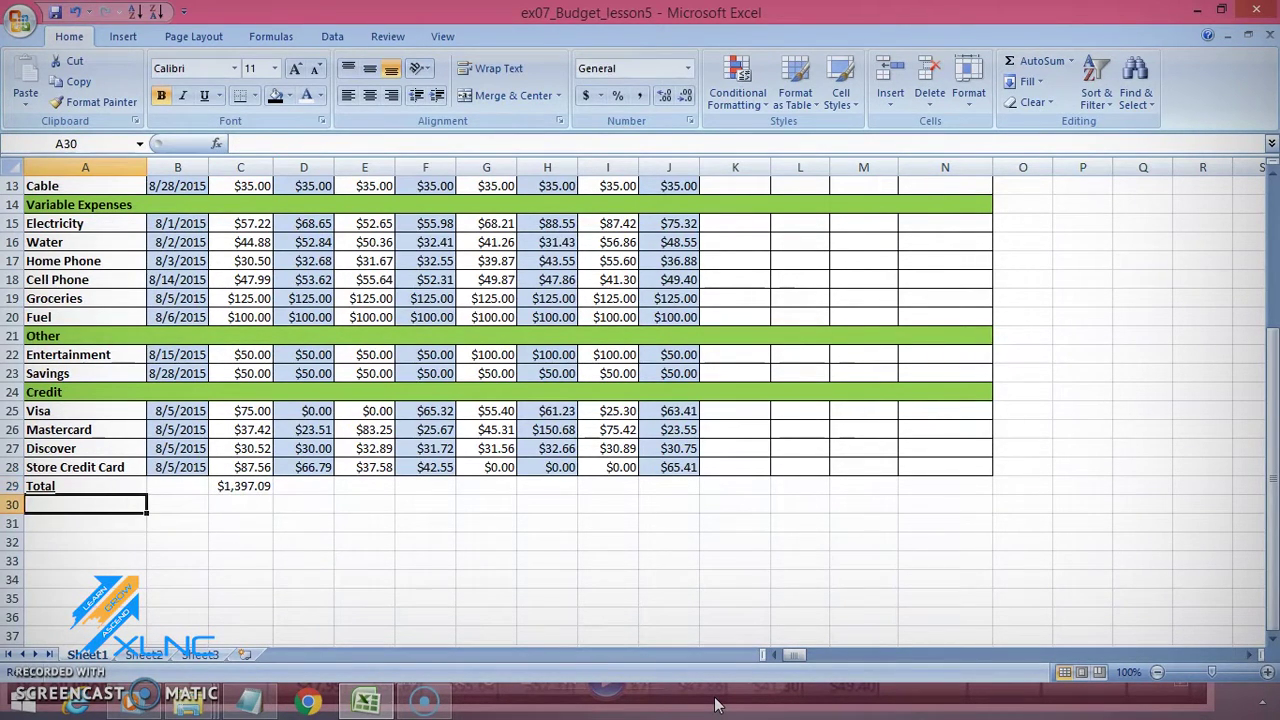
pyautogui.write('Remainin')
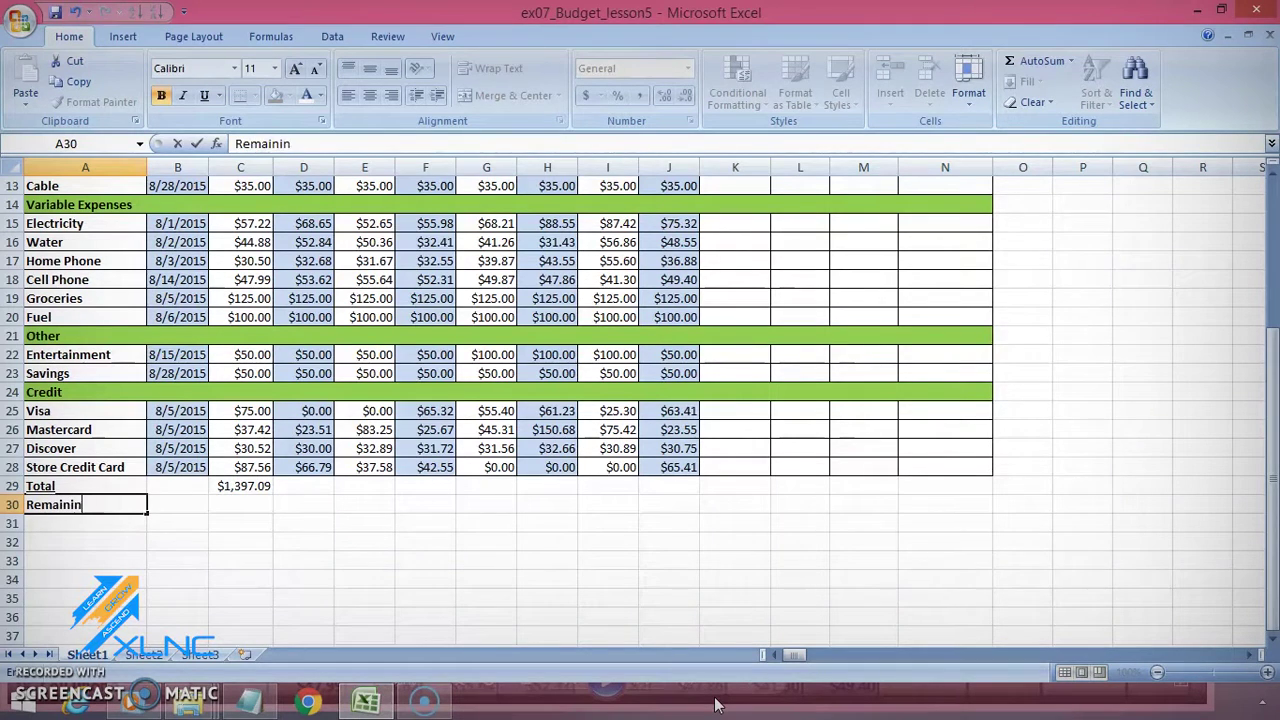
pyautogui.write('g')
pyautogui.press('Tab')
pyautogui.press('Tab')
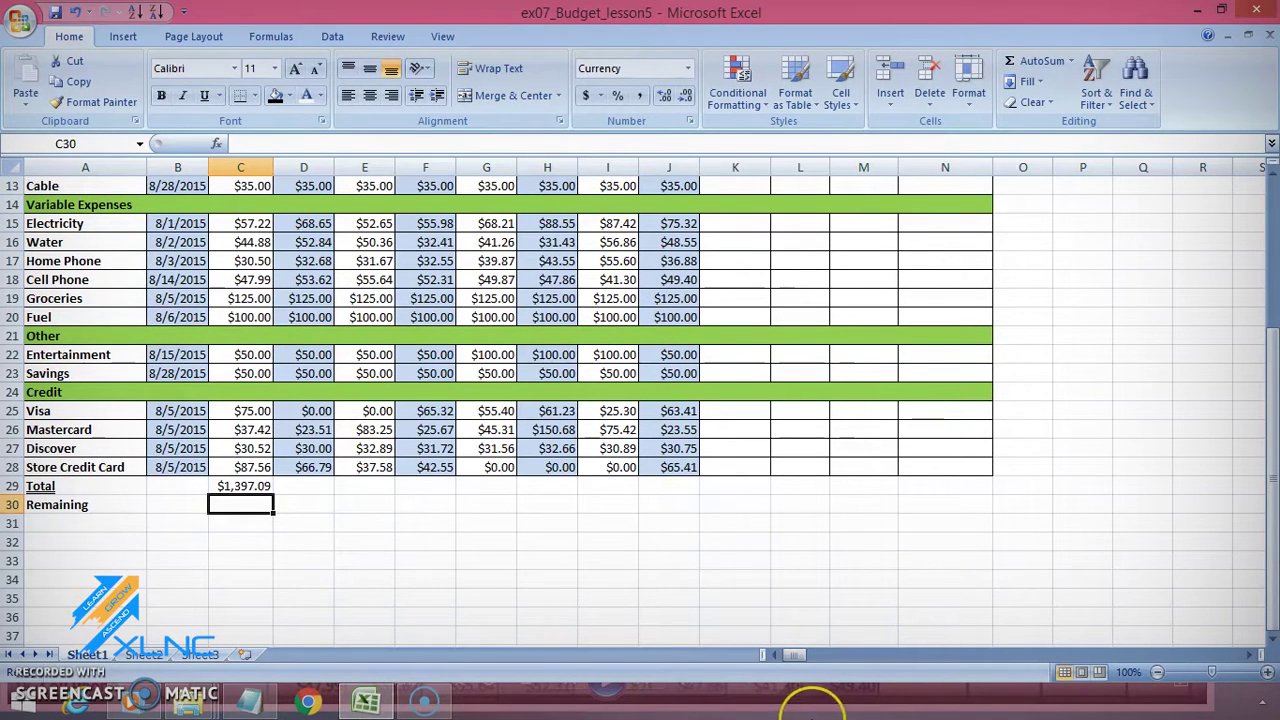
pyautogui.scroll(1, 500, 400)
pyautogui.scroll(1, 640, 400)
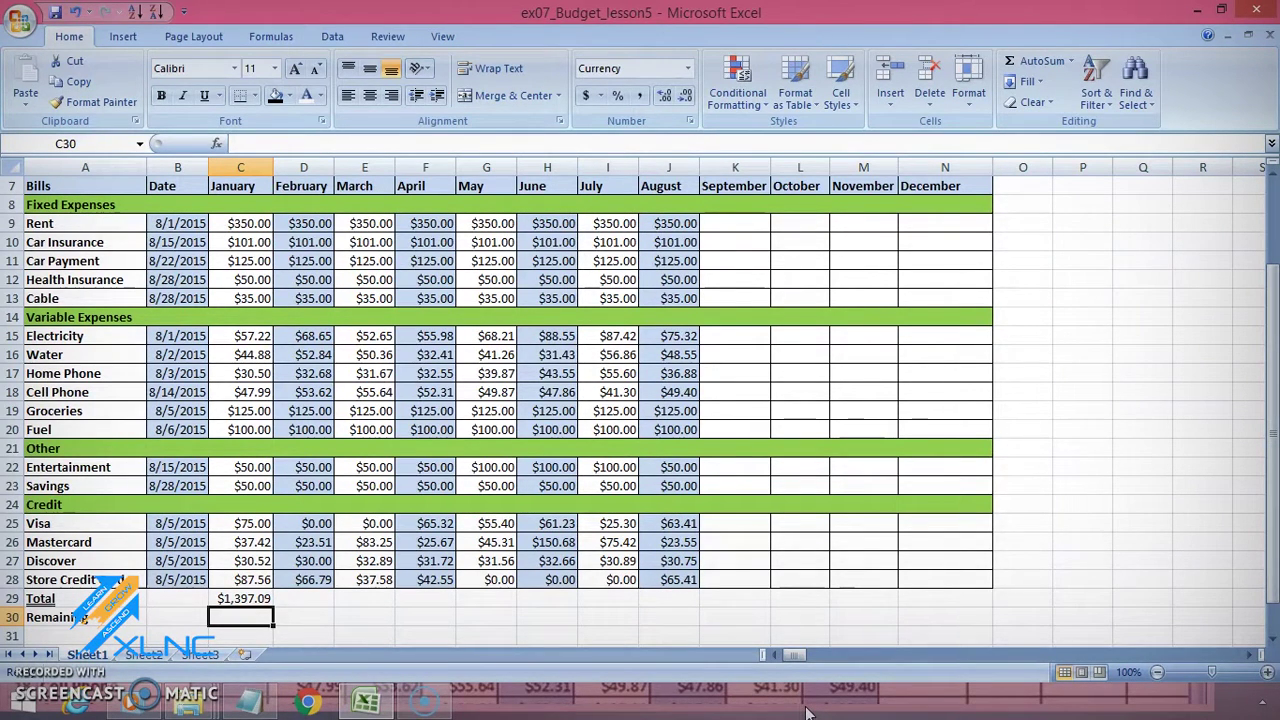
# - Enter the formula =D5-C29 in C30 to subtract the January expense total from the total income
pyautogui.scroll(1, 806, 712)
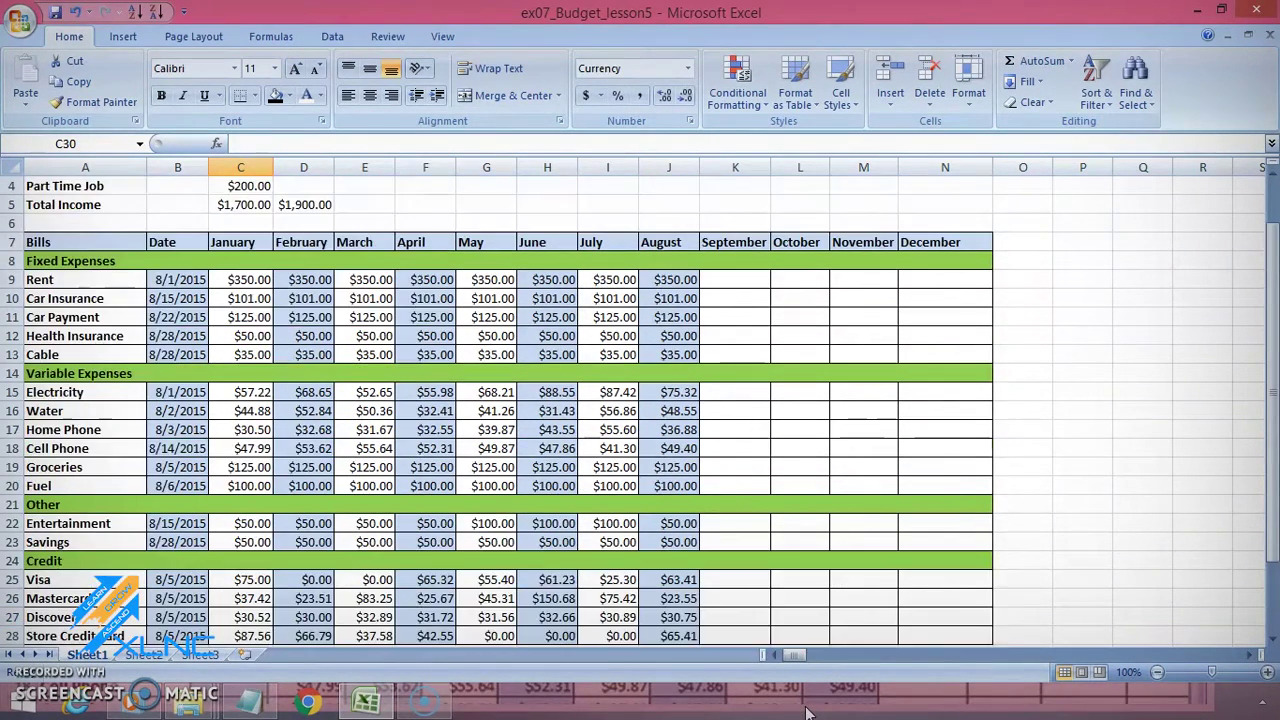
pyautogui.scroll(-1, 806, 712)
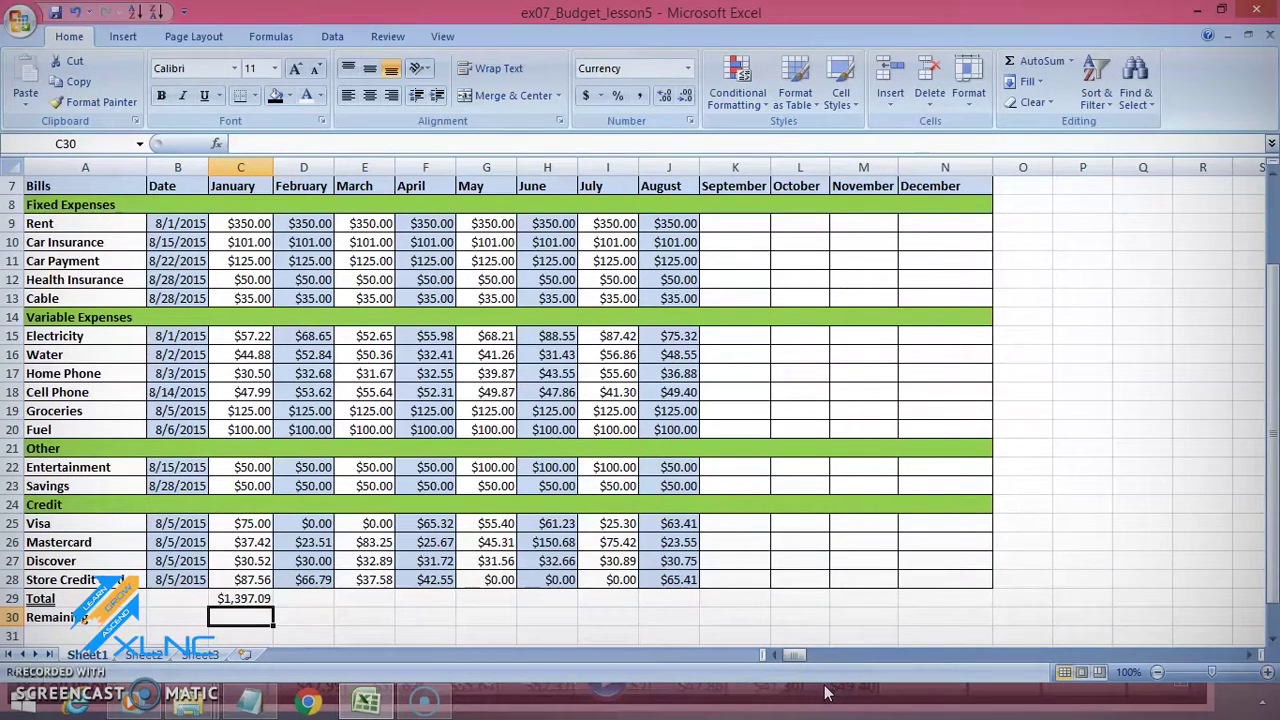
pyautogui.write('=')
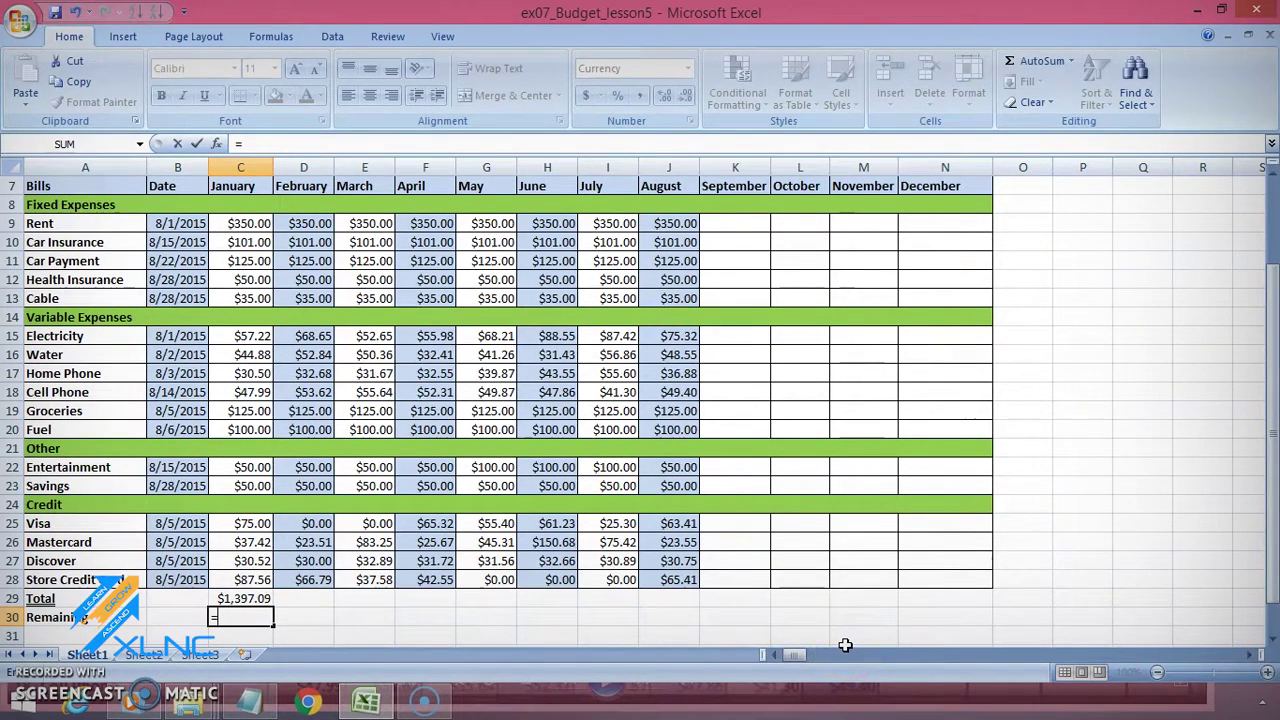
pyautogui.scroll(2, 551, 345)
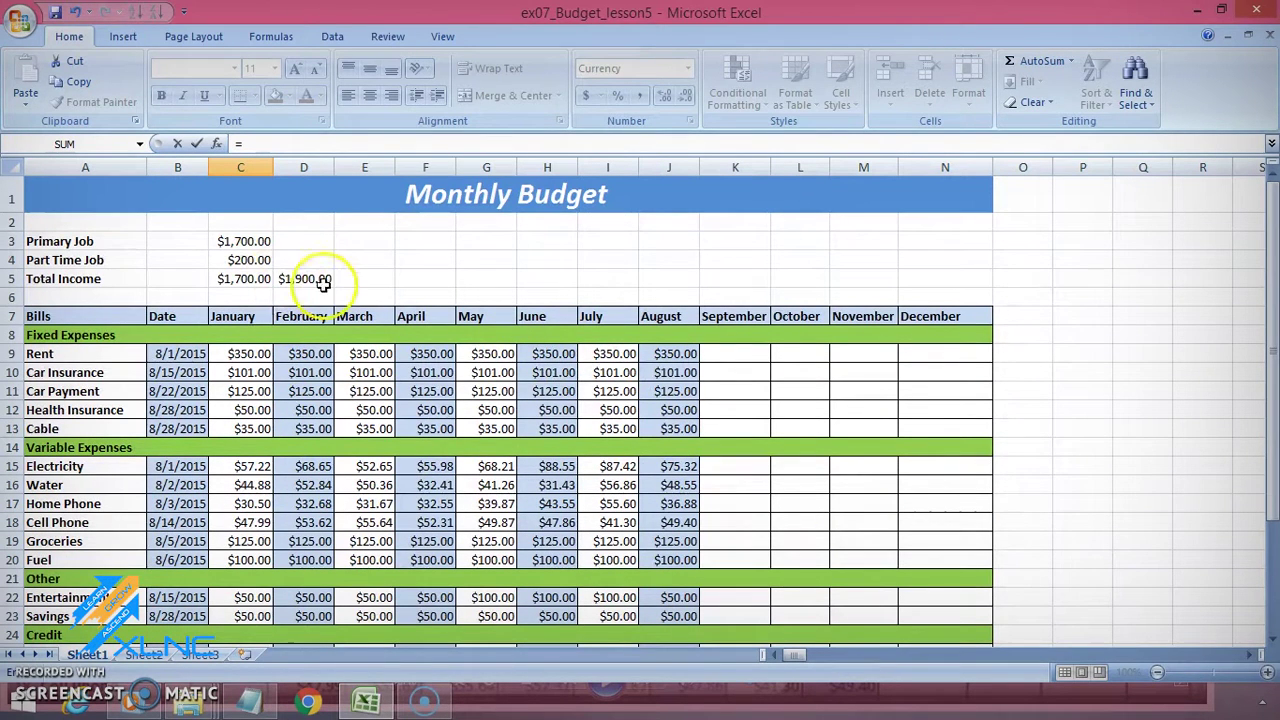
pyautogui.click(299, 278)
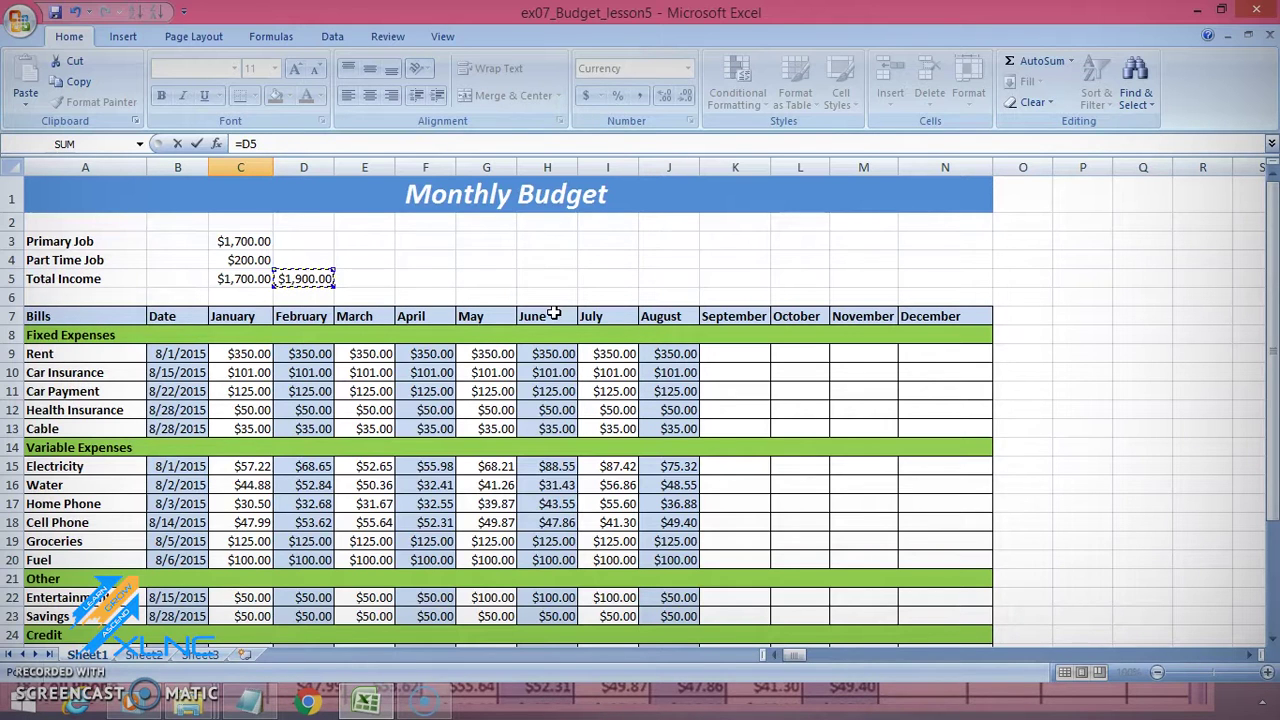
pyautogui.scroll(-3, 553, 315)
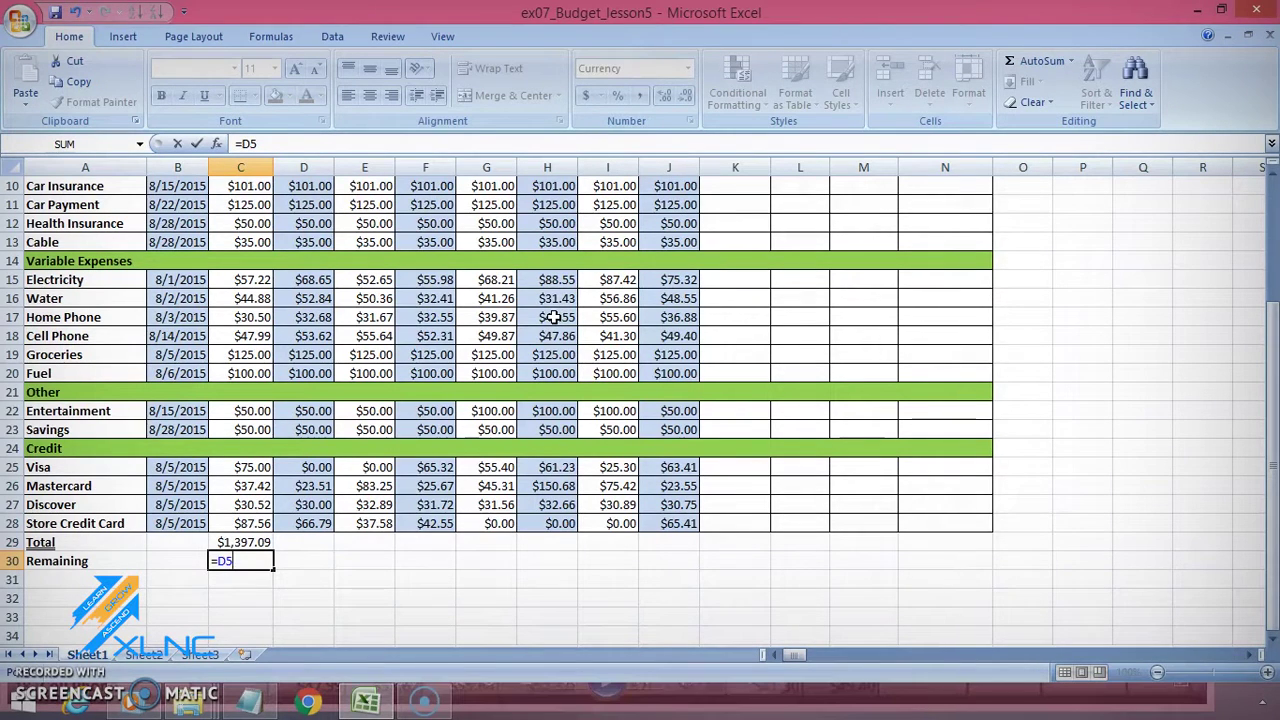
pyautogui.write('-')
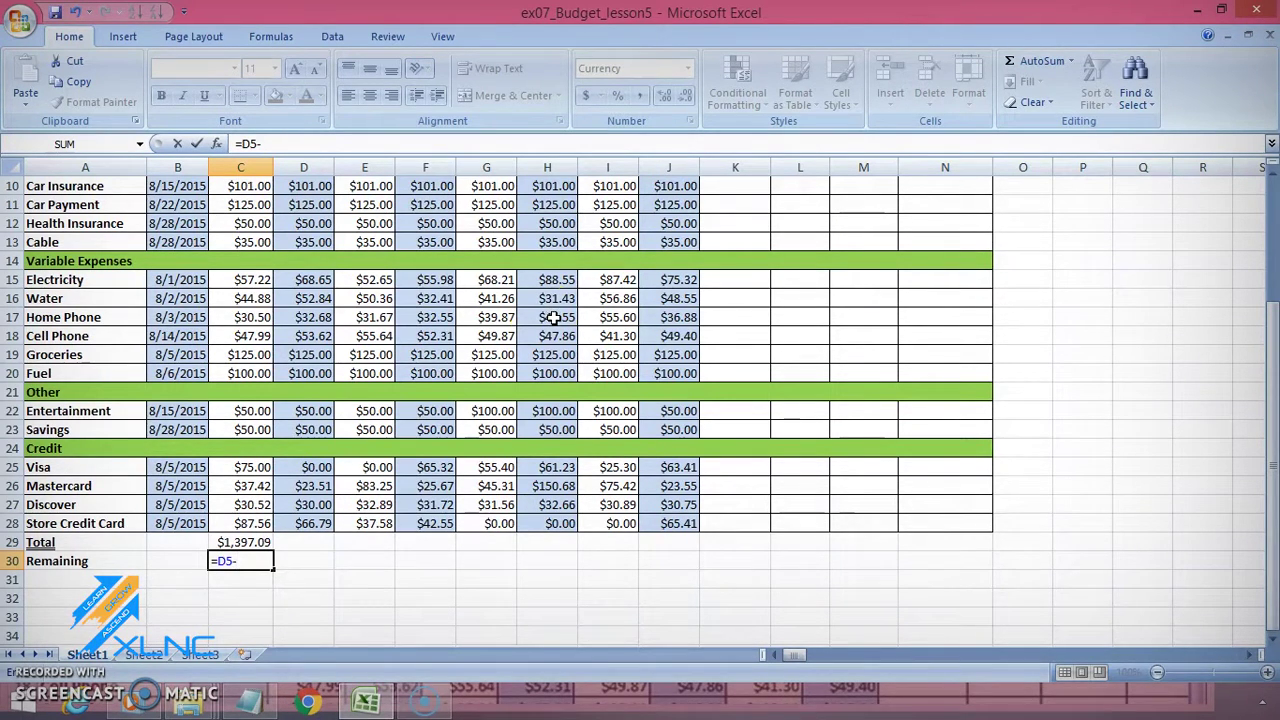
pyautogui.click(250, 543)
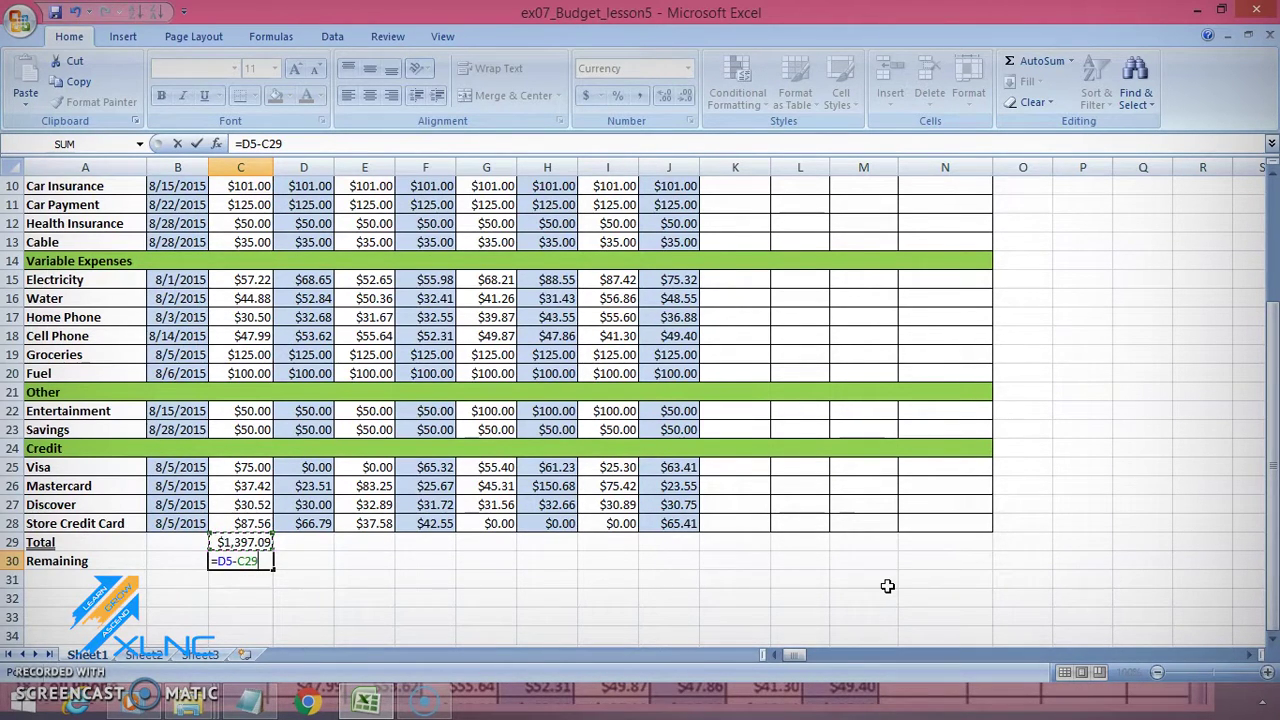
pyautogui.press('Return')
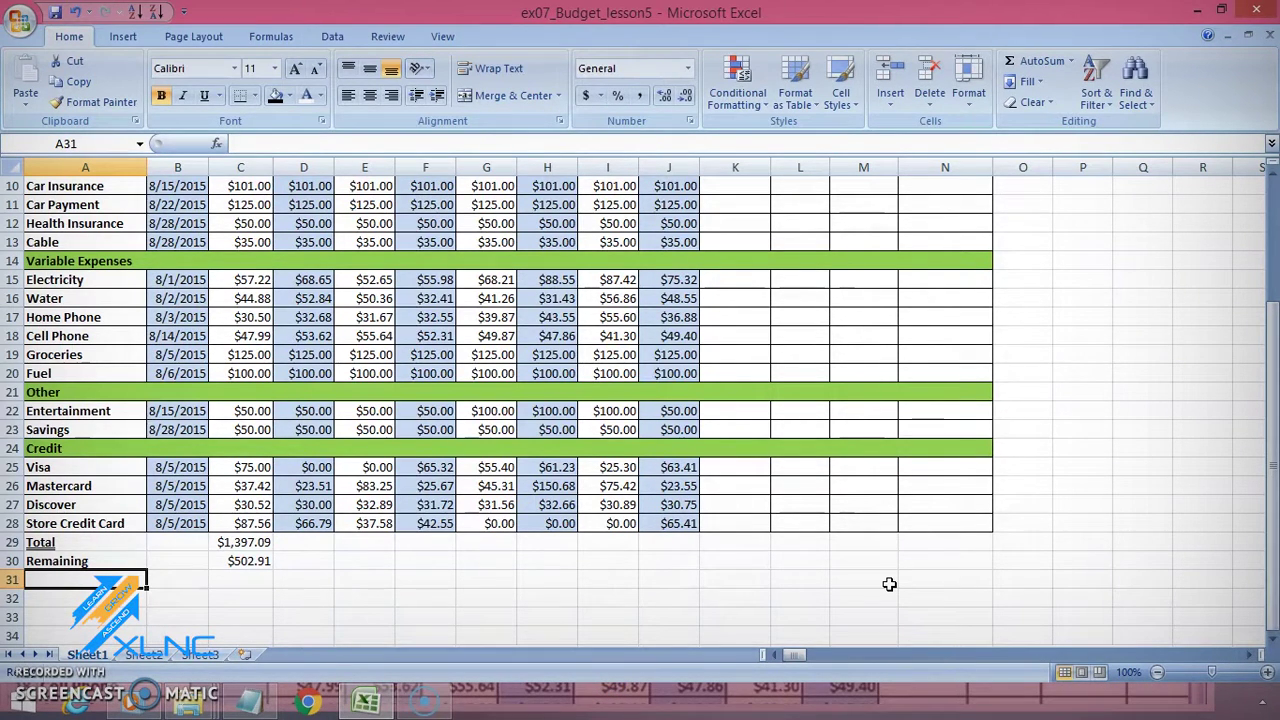
# - Switch to Sheet2 to view the overview of arithmetic operators
pyautogui.hotkey('ctrl', 'pagedown')
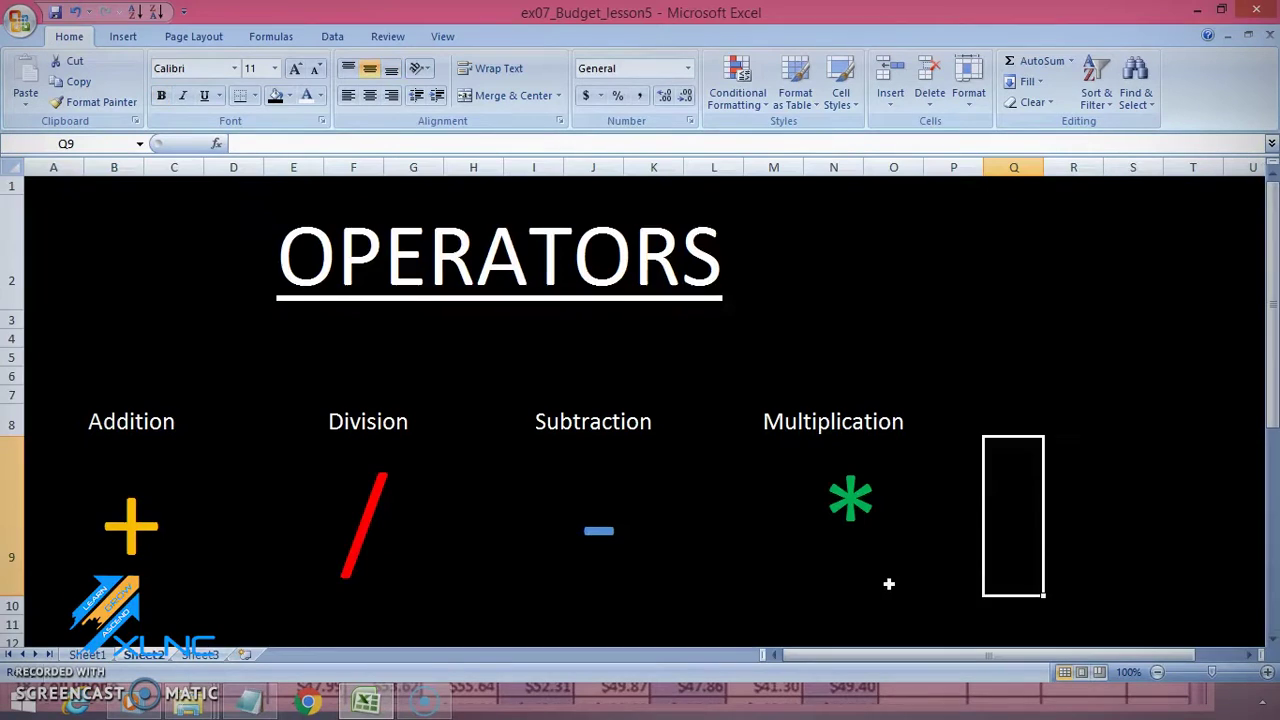